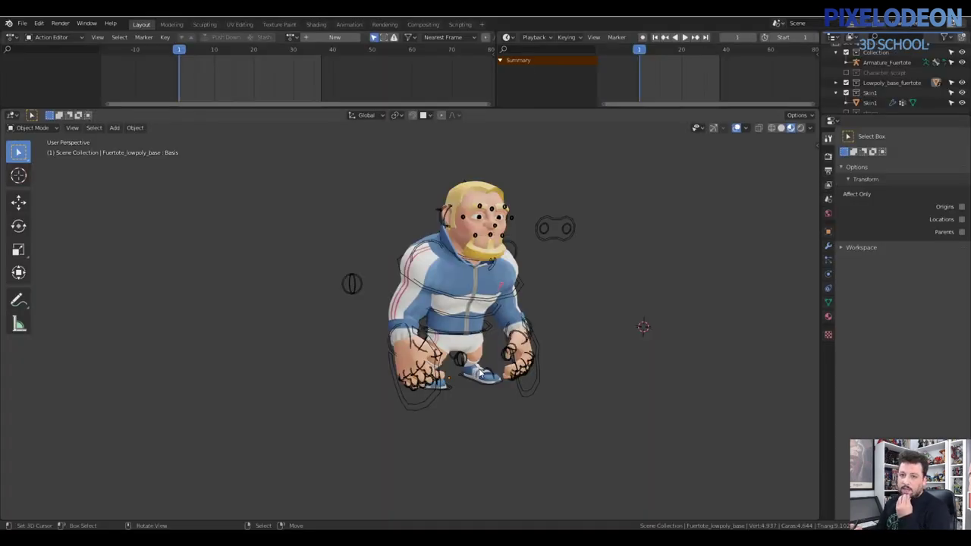
Step: Select the Armature_Fuertote rig by clicking its control shapes in the viewport
left_click(566, 232)
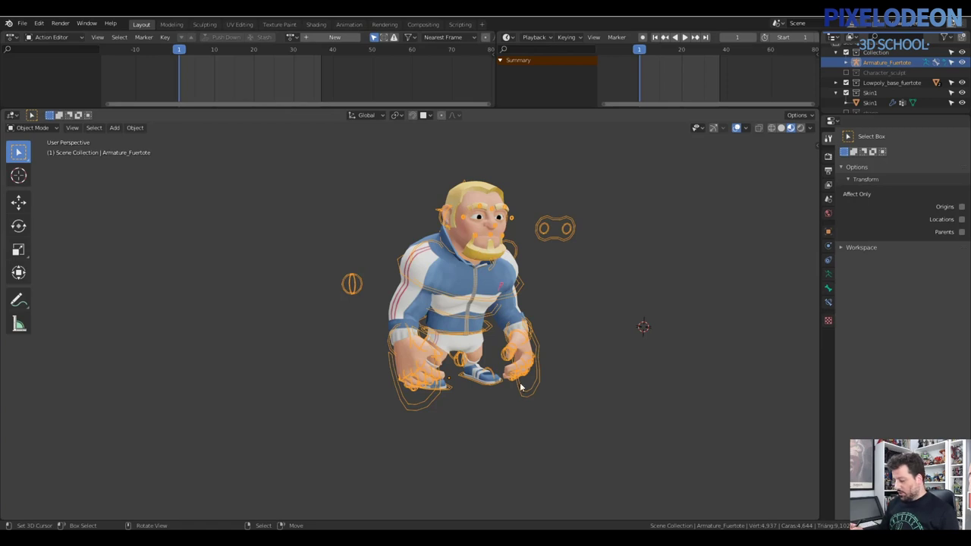
Step: Orbit to face the character and browse the armature's available actions
mouse_move(525, 410)
middle_mouse_down()
mouse_move(487, 360)
mouse_move(576, 241)
middle_mouse_up()
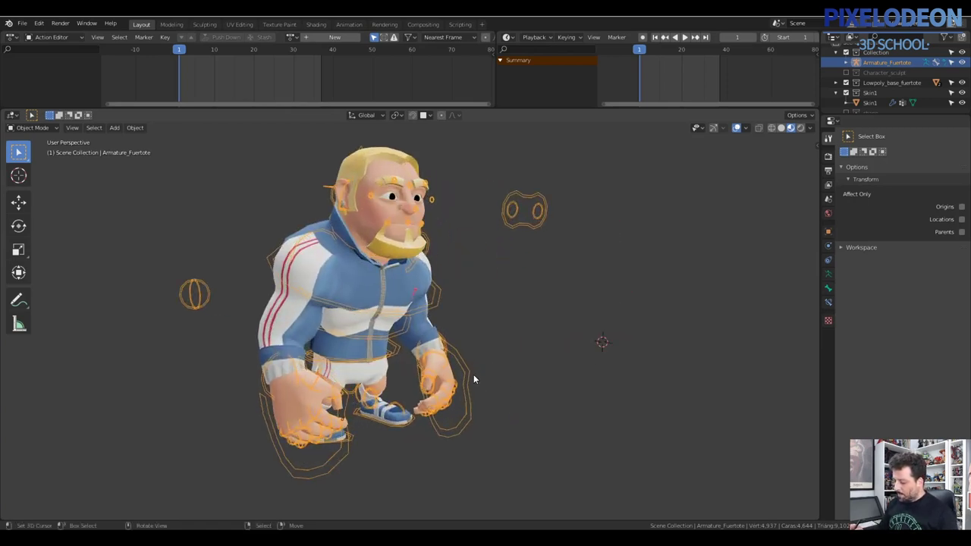
middle_click_drag(587, 240, 538, 262)
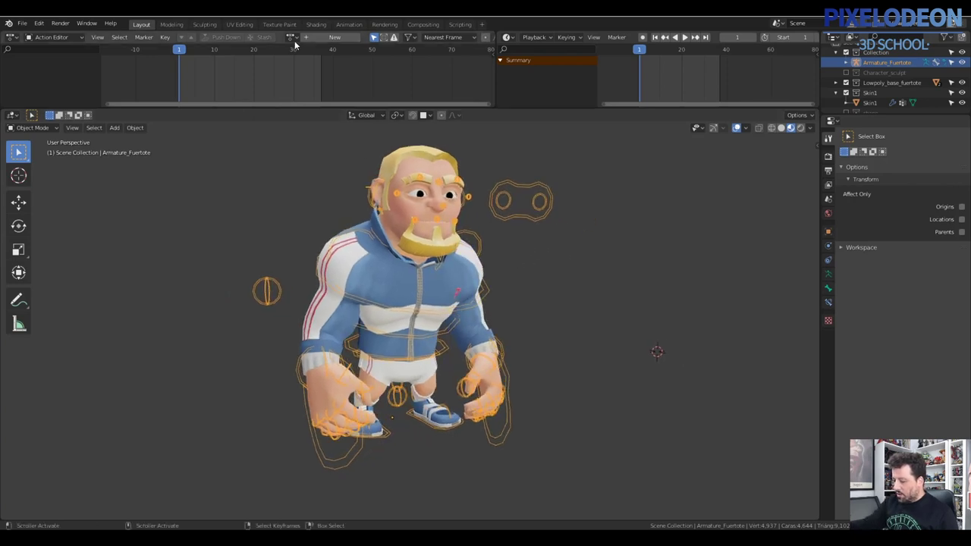
left_click(293, 37)
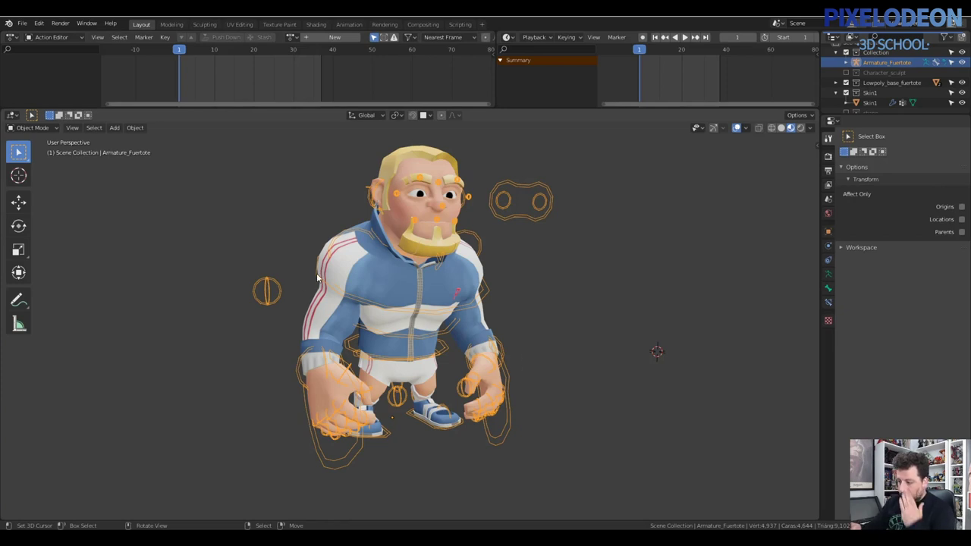
Step: In Save As, create a new folder Persoanje_Fuertote in the parent project folder
left_click(23, 24)
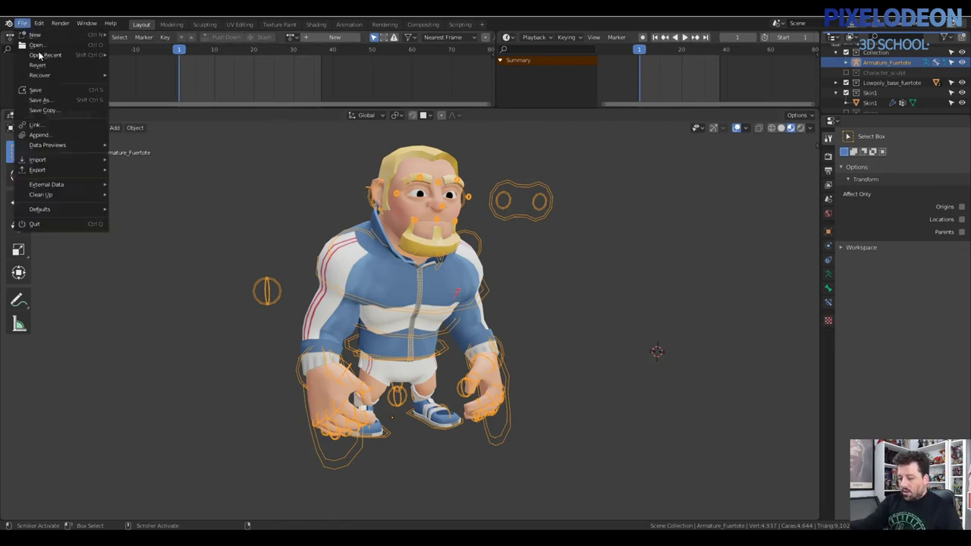
left_click(78, 100)
left_click(372, 148)
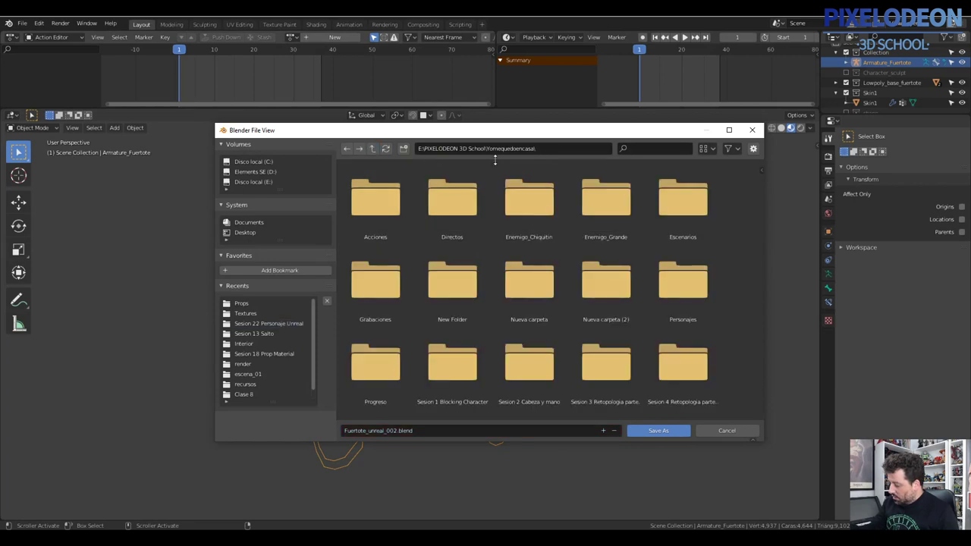
left_click(402, 148)
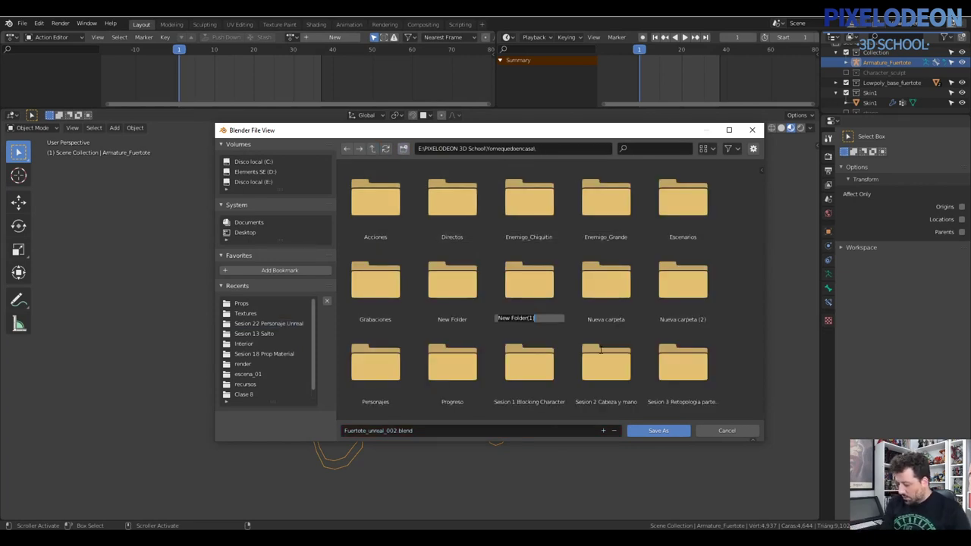
type("Persoanje")
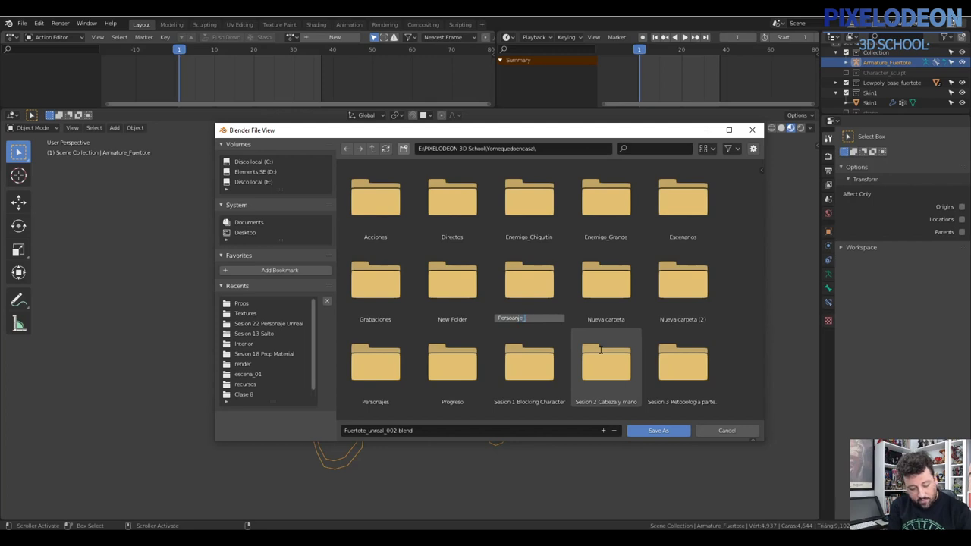
type("_Fuertote")
key("Return")
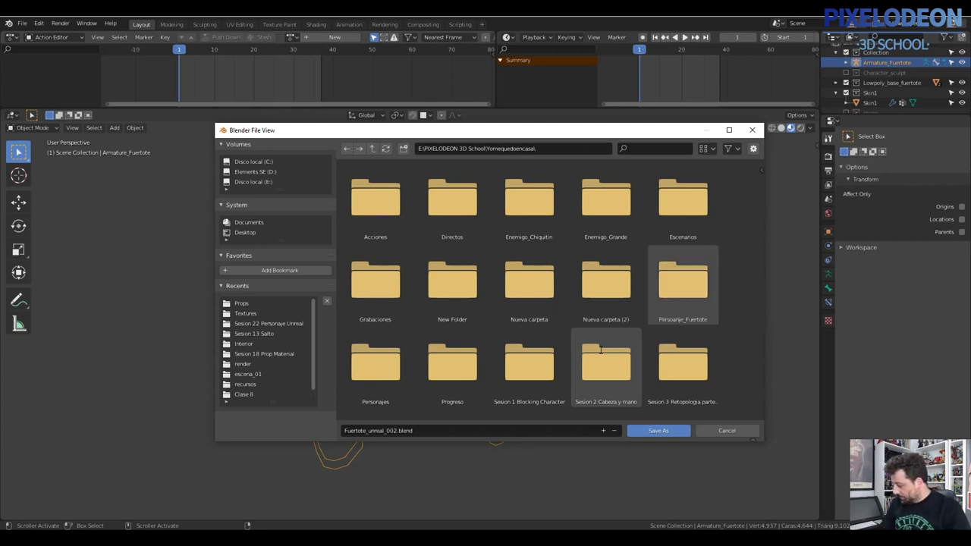
Step: Save the scene inside Persoanje_Fuertote as Fuertote_unreal.blend, dropping the _002 suffix
double_click(683, 286)
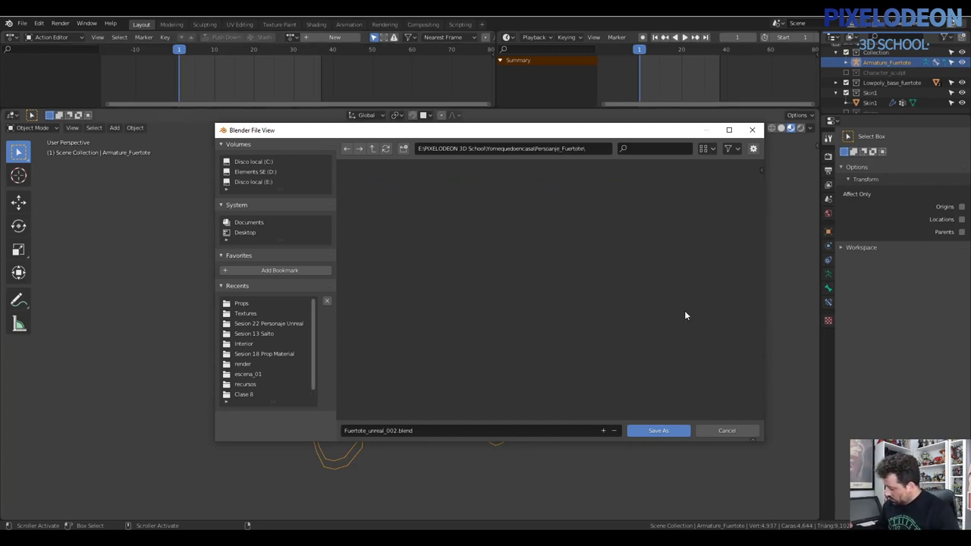
left_click(396, 437)
key("Right")
key("Left")
key("Left")
key("Left")
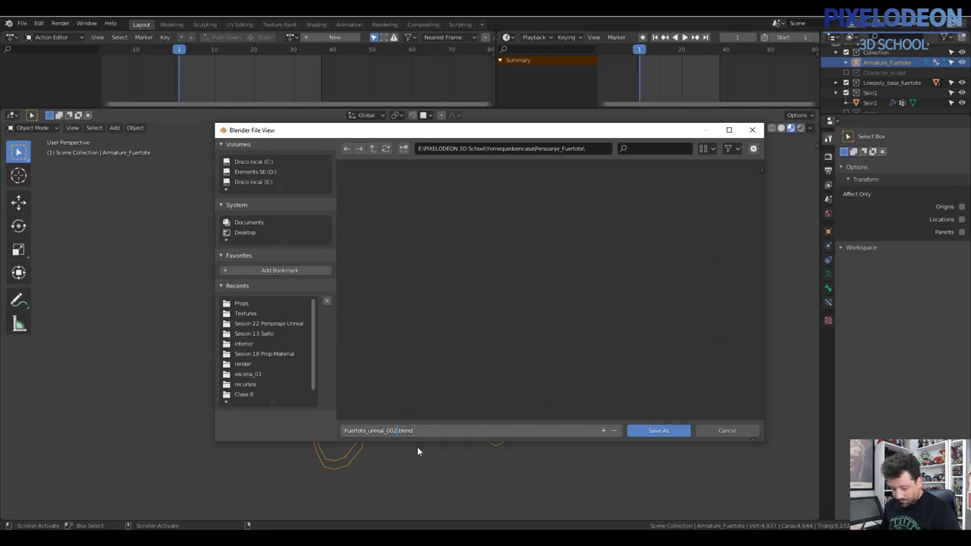
key("BackSpace")
key("BackSpace")
key("BackSpace")
key("BackSpace")
key("Return")
left_click(641, 430)
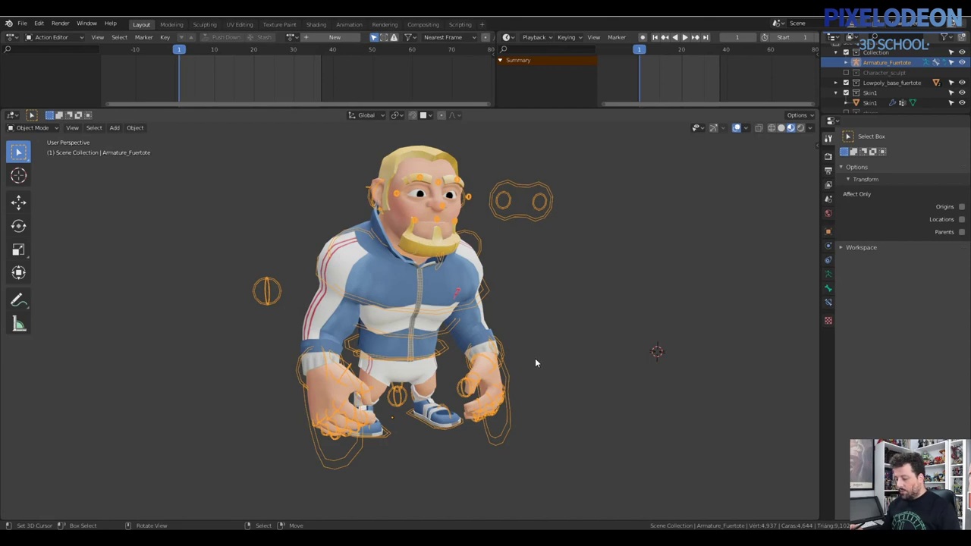
Step: Start an Append and locate Animation_salto_011.blend in the Sesion 13 Salto folder
mouse_move(533, 367)
middle_mouse_down()
mouse_move(501, 366)
mouse_move(487, 378)
mouse_move(544, 263)
middle_mouse_up()
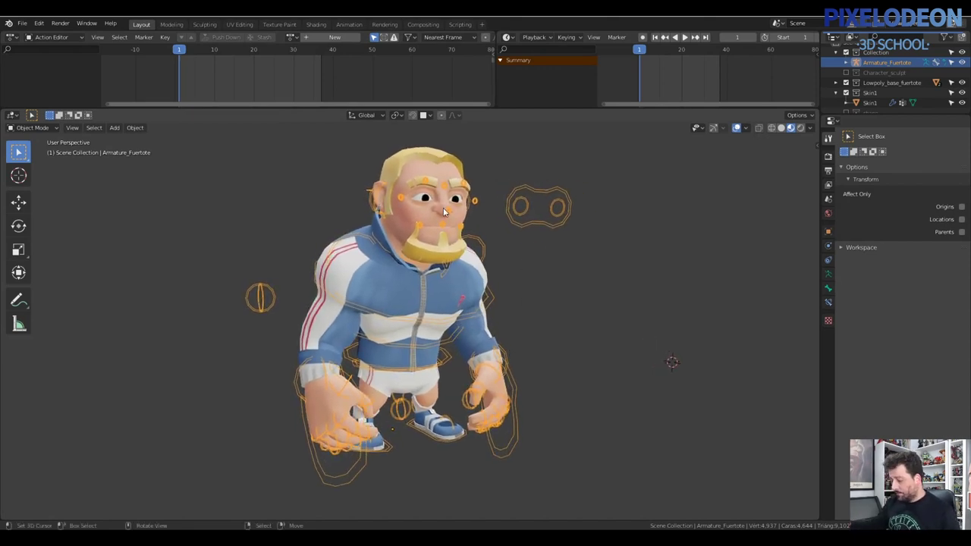
key("ctrl+Tab")
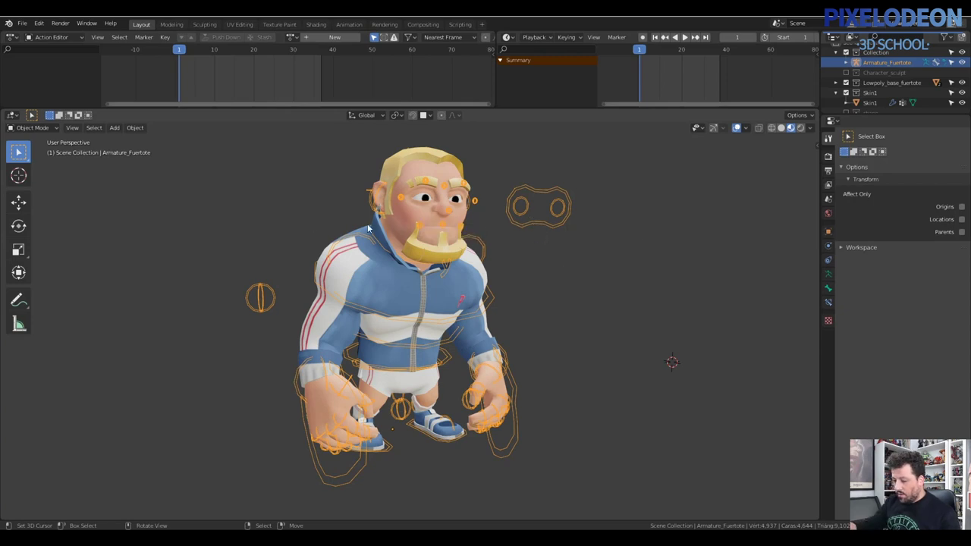
left_click(22, 24)
left_click(71, 136)
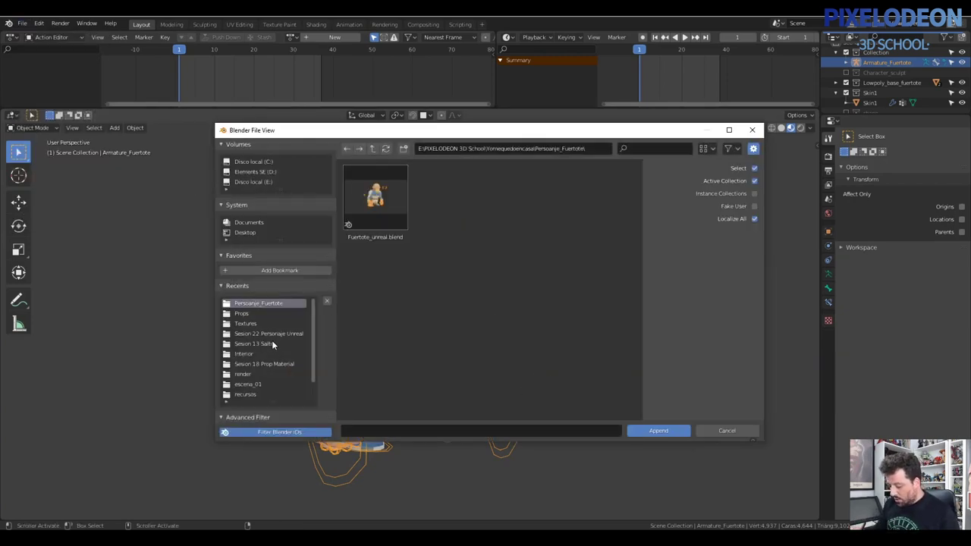
left_click(265, 345)
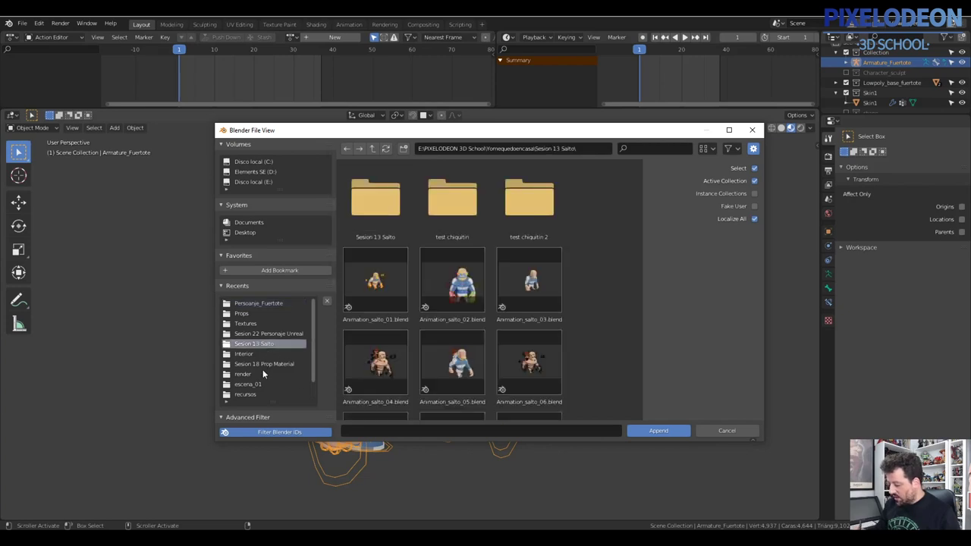
left_click_drag(639, 254, 632, 384)
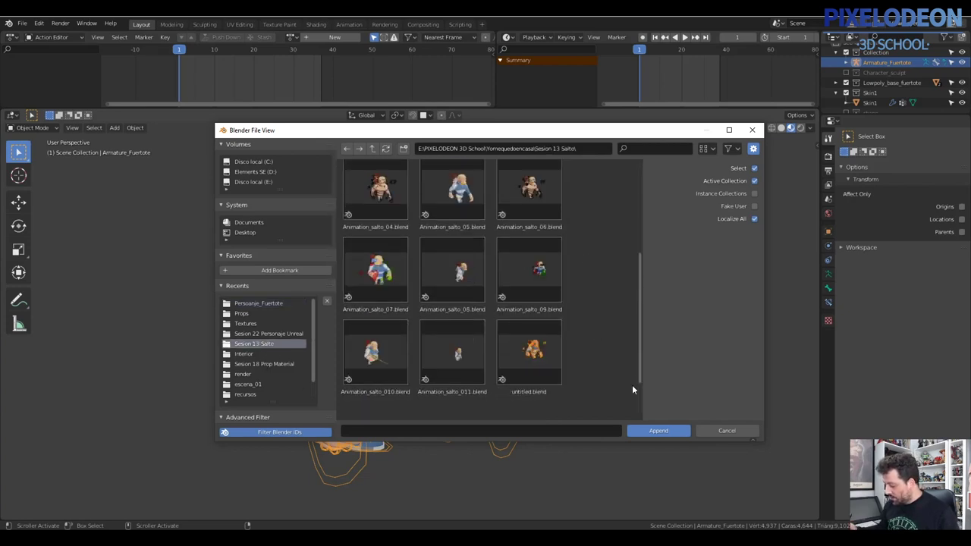
left_click(465, 300)
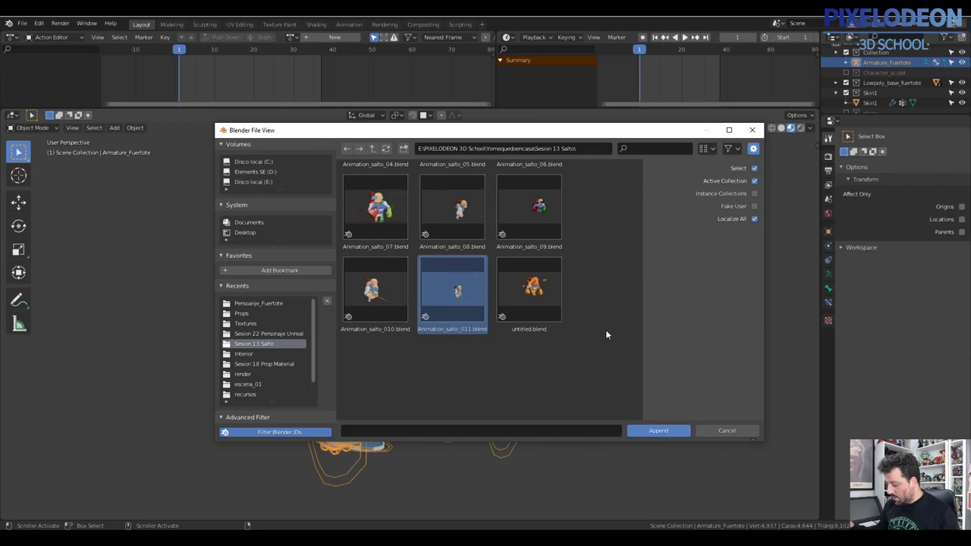
Step: Append the Walk_normal action from that file's Action datablocks
double_click(461, 299)
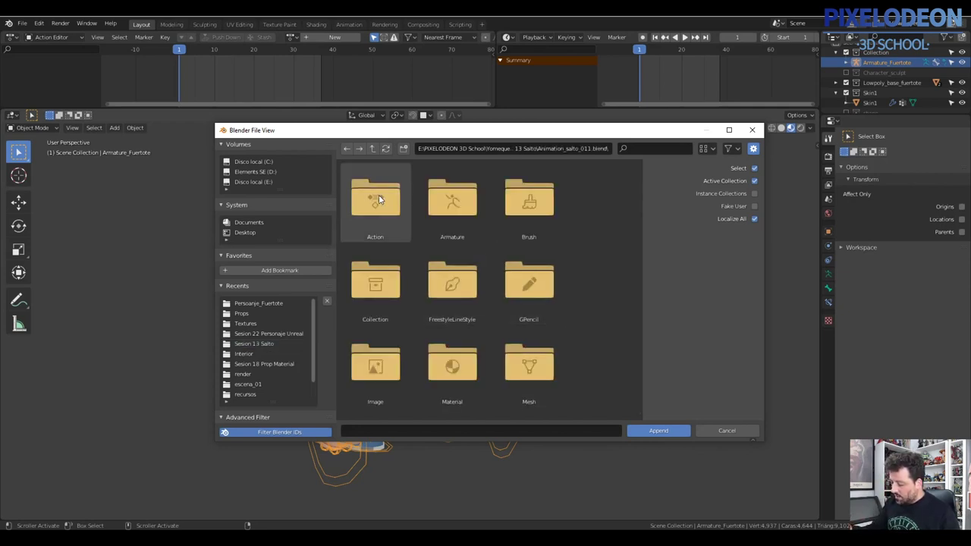
double_click(381, 201)
mouse_move(639, 242)
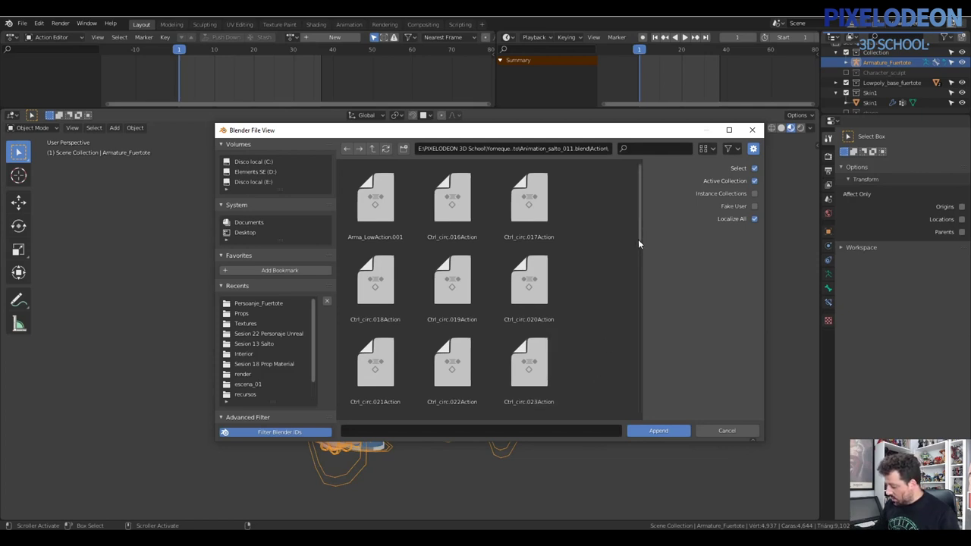
left_click_drag(640, 254, 622, 430)
left_click(529, 305)
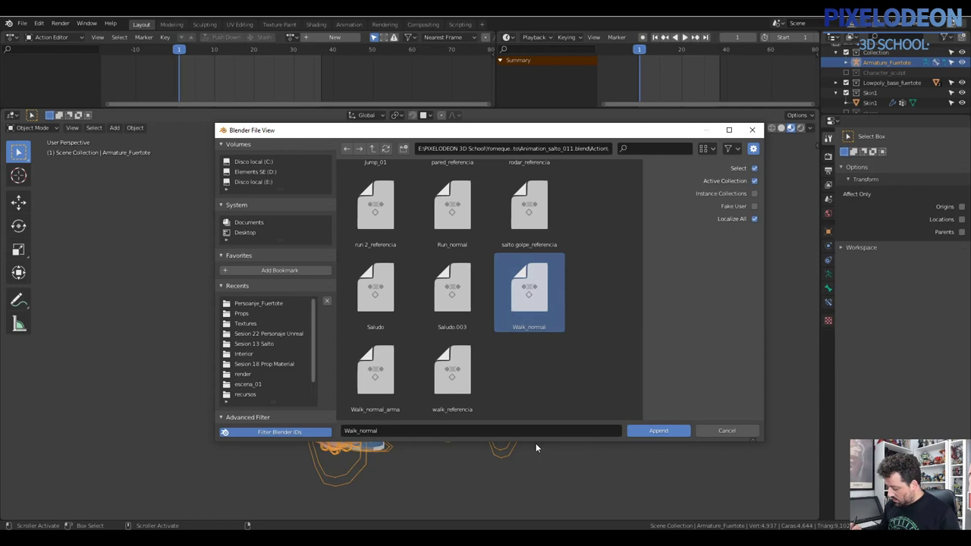
left_click(659, 431)
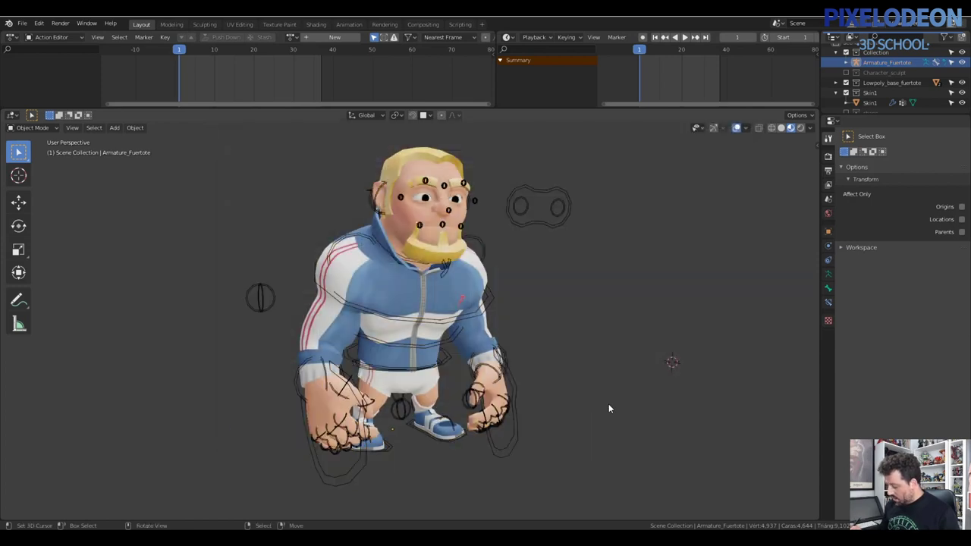
Step: Assign the Walk_normal action to the reselected armature in the Action Editor
left_click(513, 220)
left_click(290, 37)
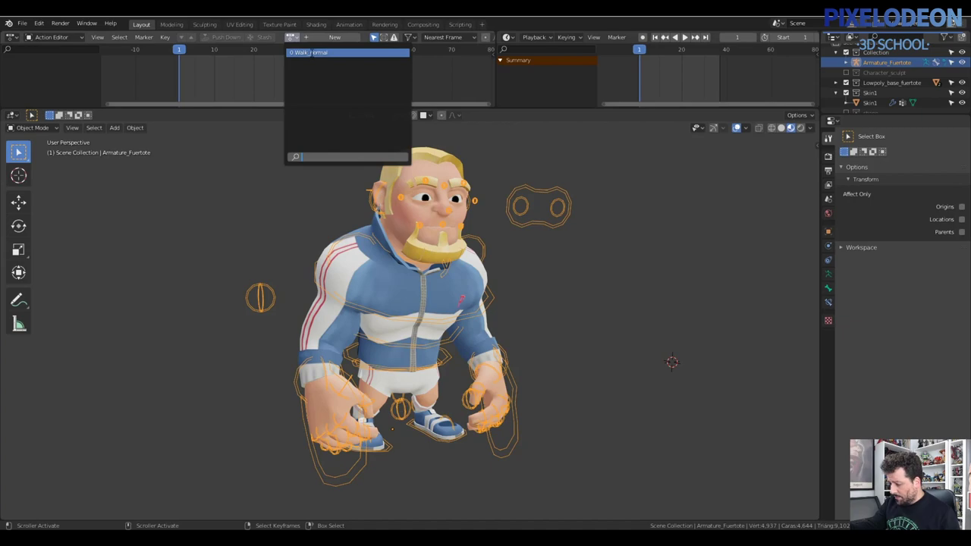
left_click(308, 53)
Step: Play the walk cycle from front and back views, stopping at frame 1
key("space")
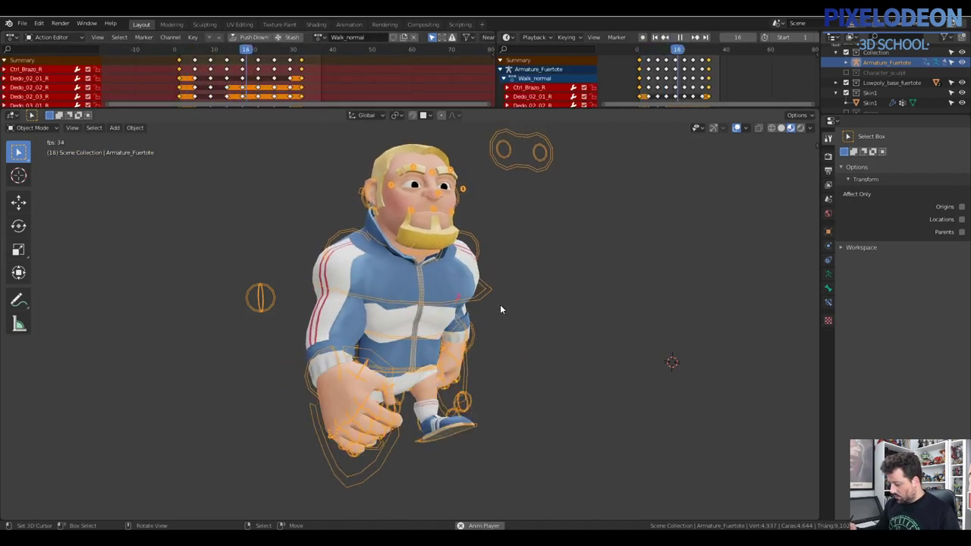
key("Escape")
scroll(477, 317, "down", 2)
scroll(492, 297, "down", 4)
scroll(502, 258, "down", 2)
key("space")
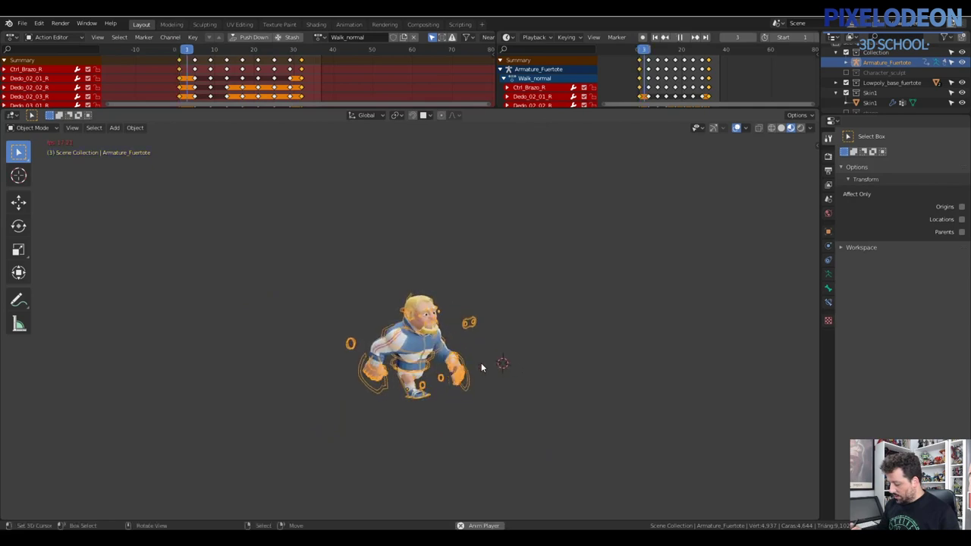
middle_click_drag(498, 358, 642, 361)
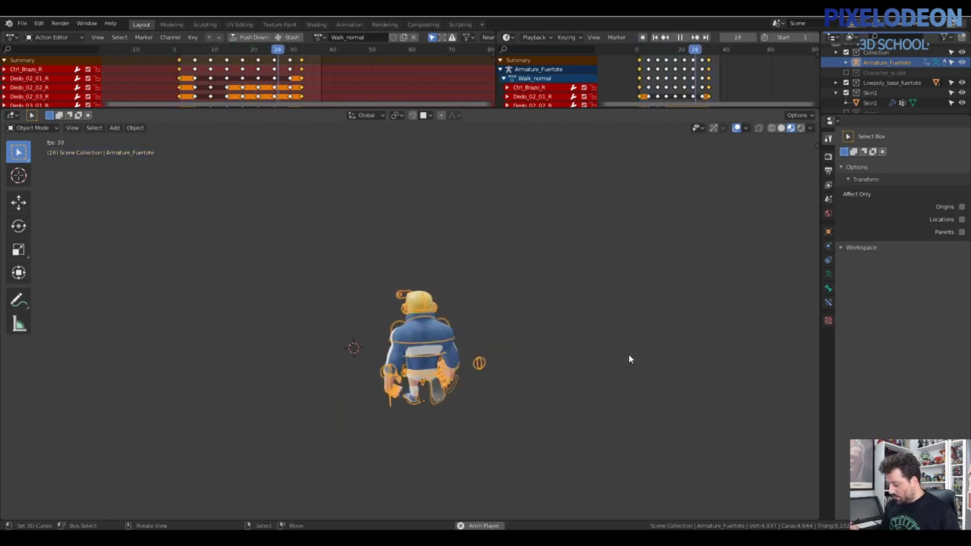
mouse_move(603, 361)
middle_mouse_down()
mouse_move(465, 359)
mouse_move(463, 335)
mouse_move(439, 320)
mouse_move(457, 348)
mouse_move(467, 342)
mouse_move(470, 370)
mouse_move(456, 327)
middle_mouse_up()
key("Escape")
key("space")
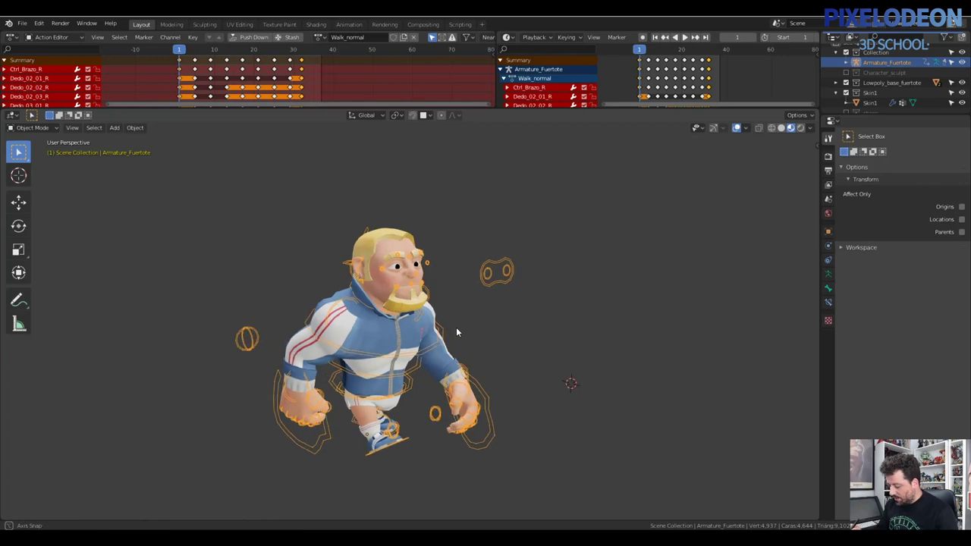
key("Escape")
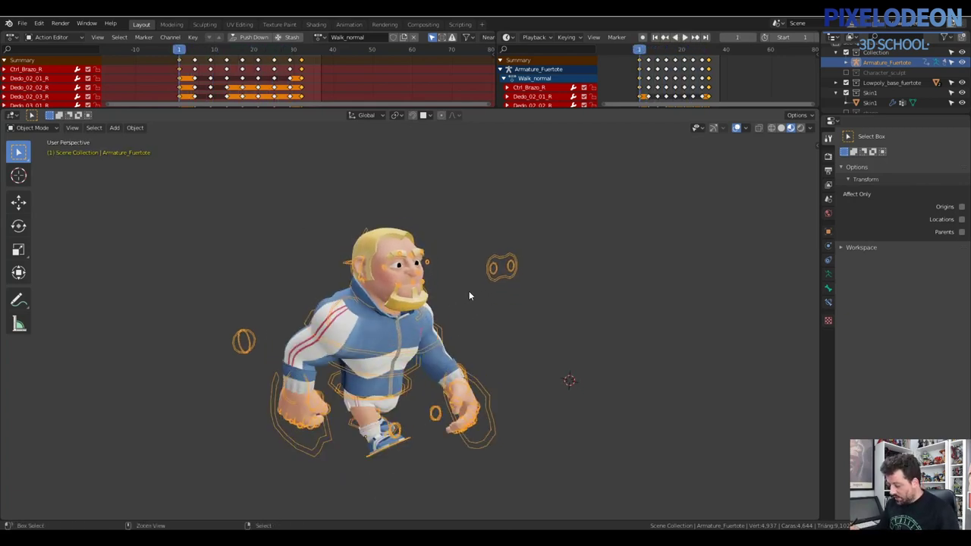
key("ctrl+s")
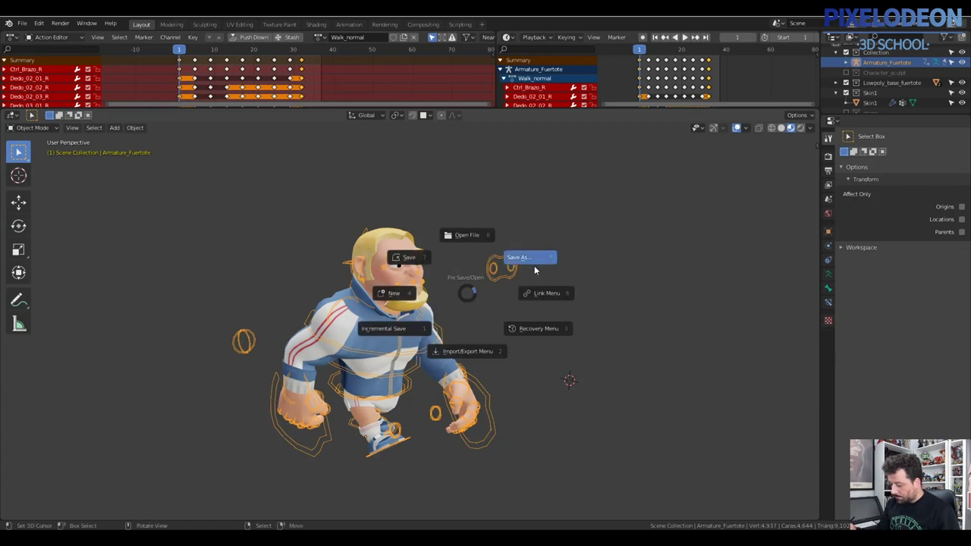
Step: In Save As, rename the file to Fuertote_unreal_walk.blend
left_click(534, 262)
left_click(381, 431)
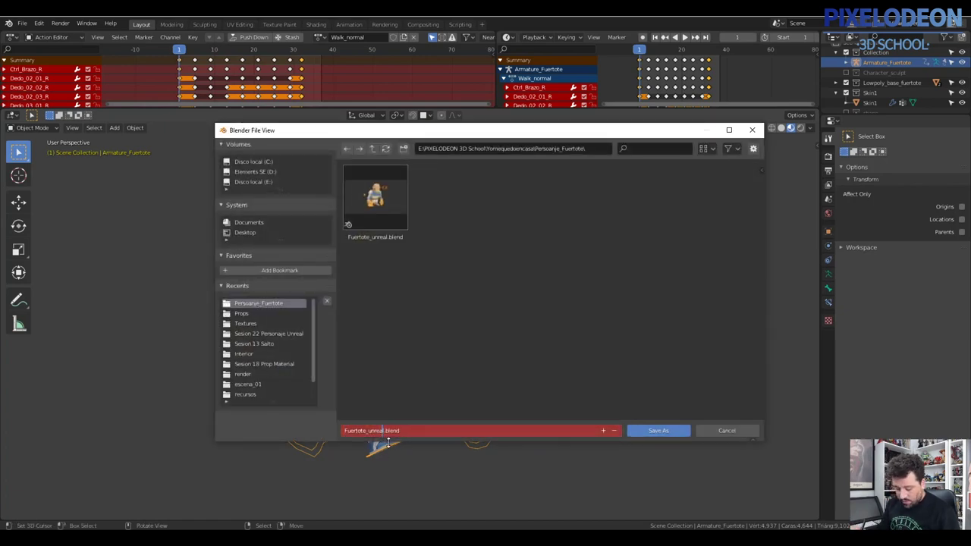
type("_wa")
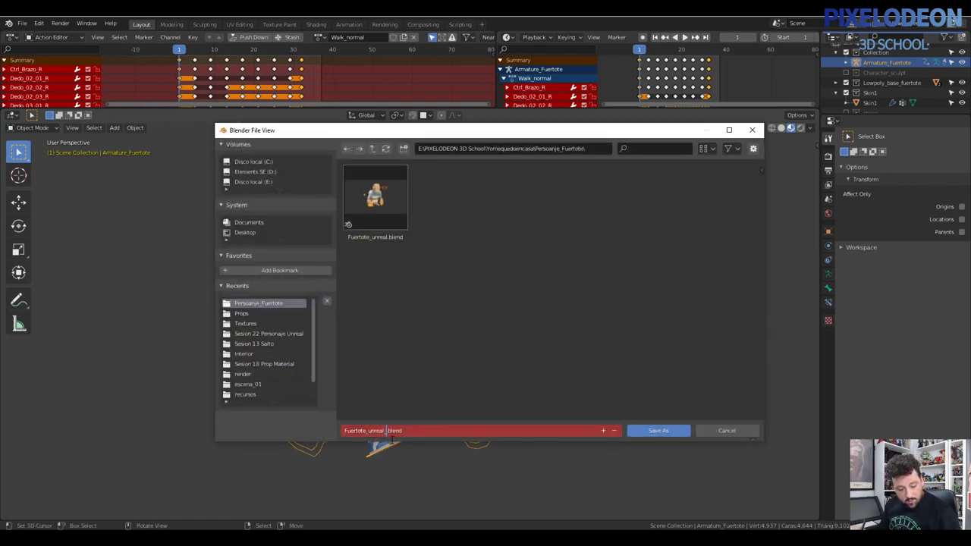
type("lk")
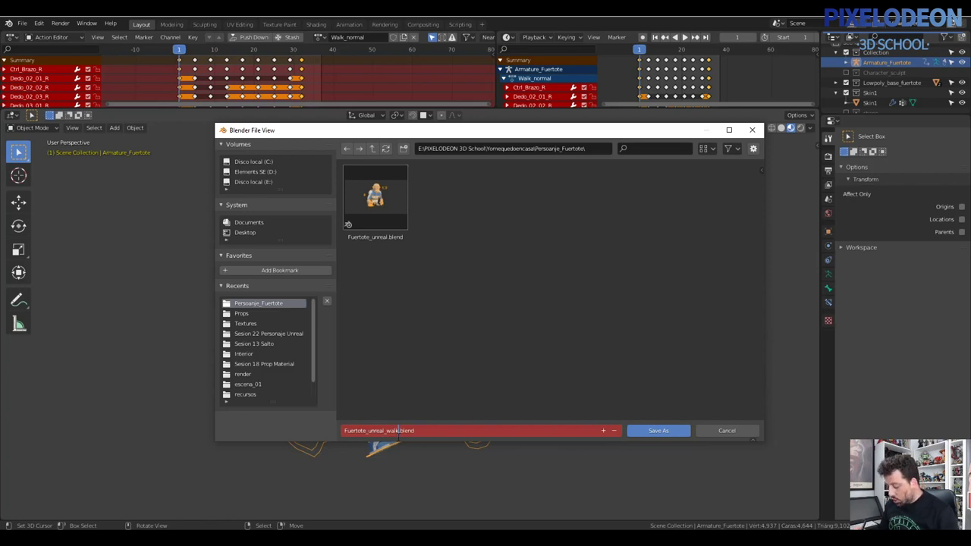
left_click(403, 421)
Step: Create an Action folder and save the walk file into it
left_click(404, 147)
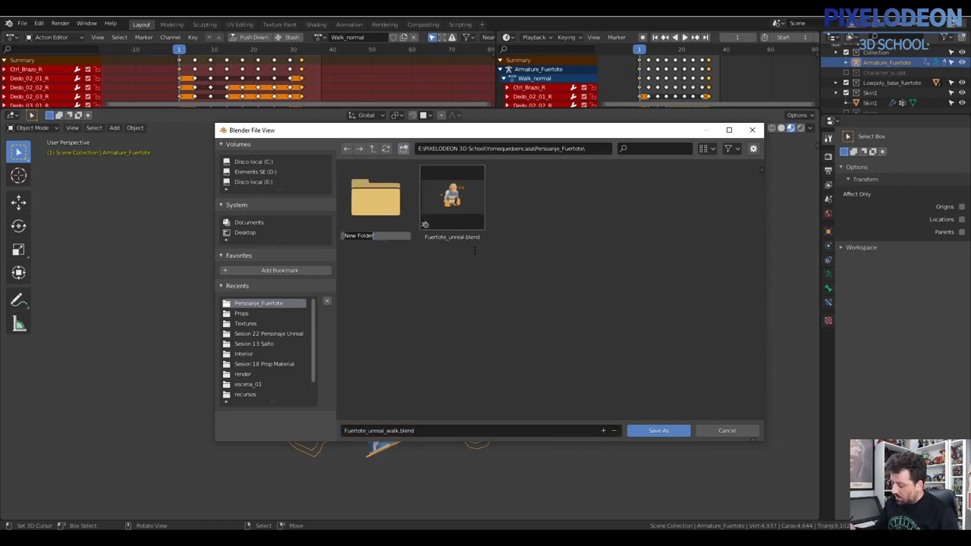
type("Action")
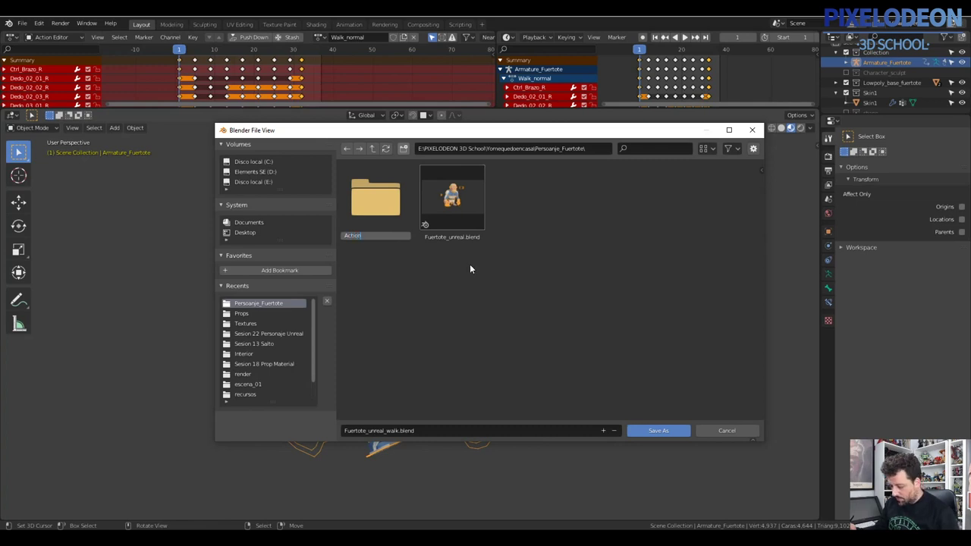
key("Return")
double_click(374, 203)
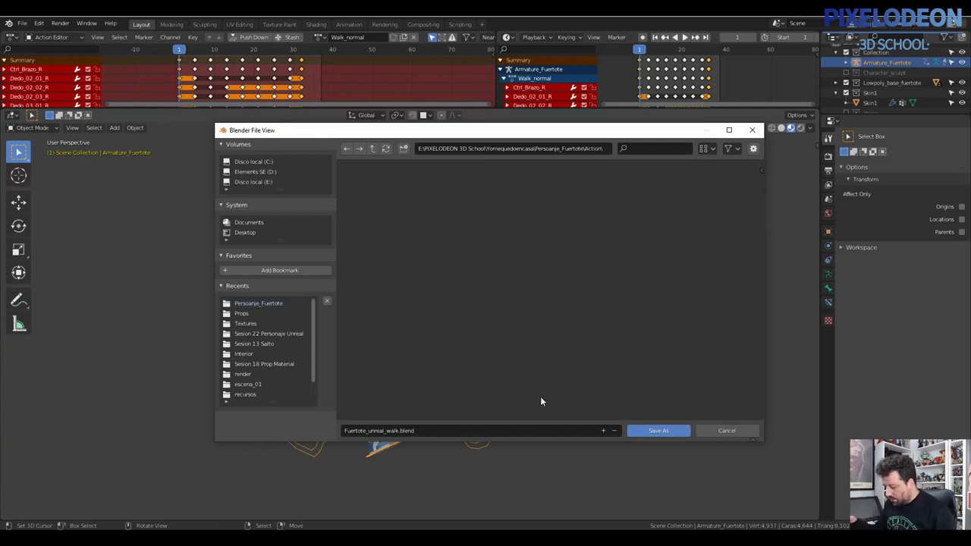
left_click(659, 433)
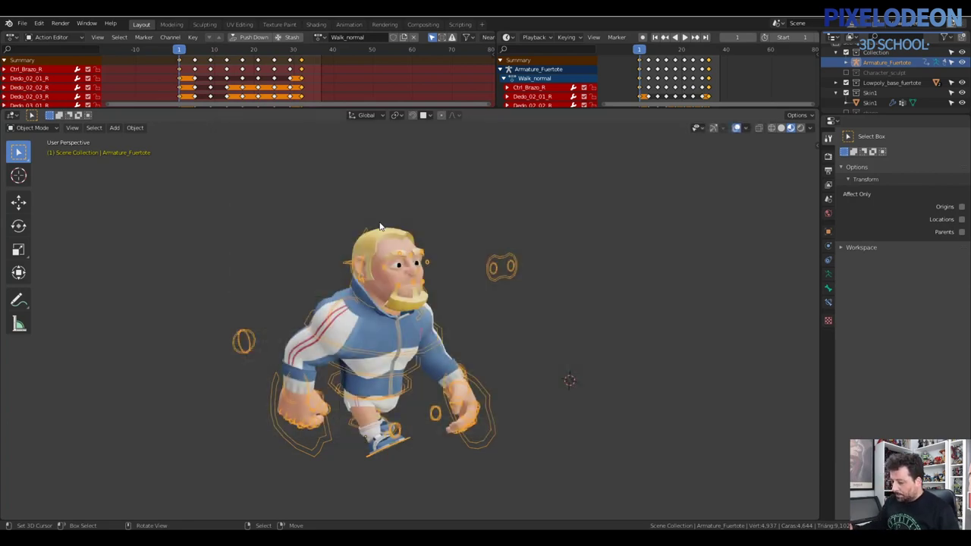
Step: Dismiss the quick save menu and orbit so the character faces forward
key("ctrl+s")
left_click(394, 322)
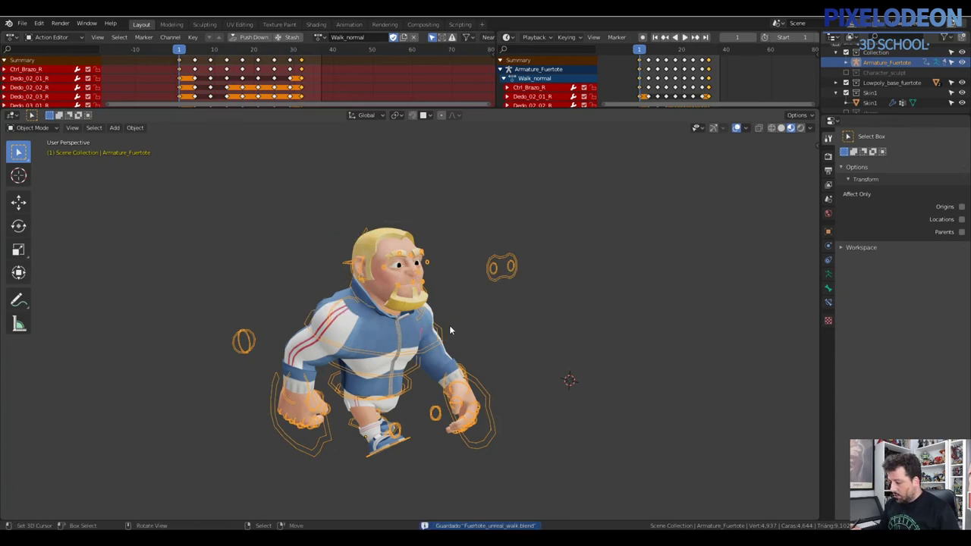
middle_click_drag(449, 325, 447, 300)
left_click(22, 24)
mouse_move(46, 55)
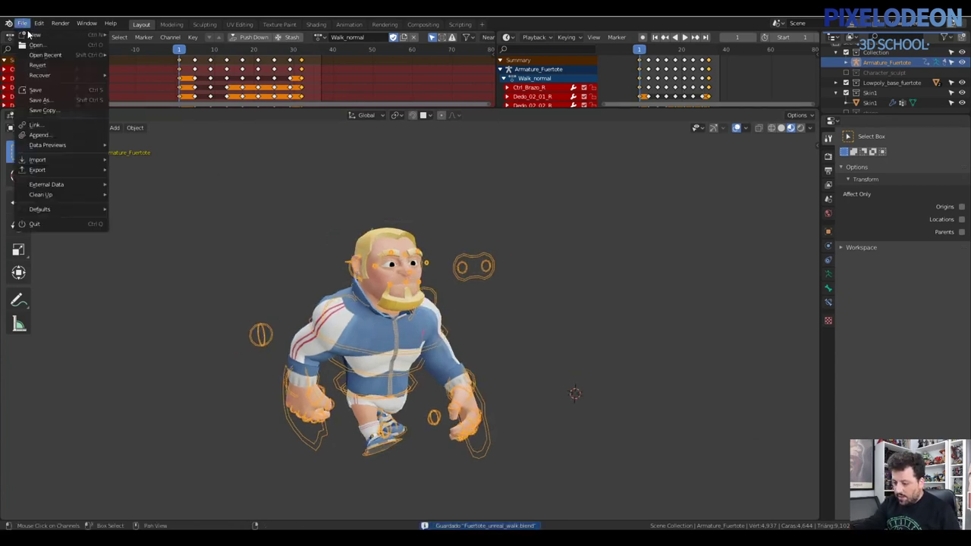
Step: Reopen Fuertote_unreal_002.blend and toggle the armature into Pose Mode and back to Object Mode
left_click(193, 75)
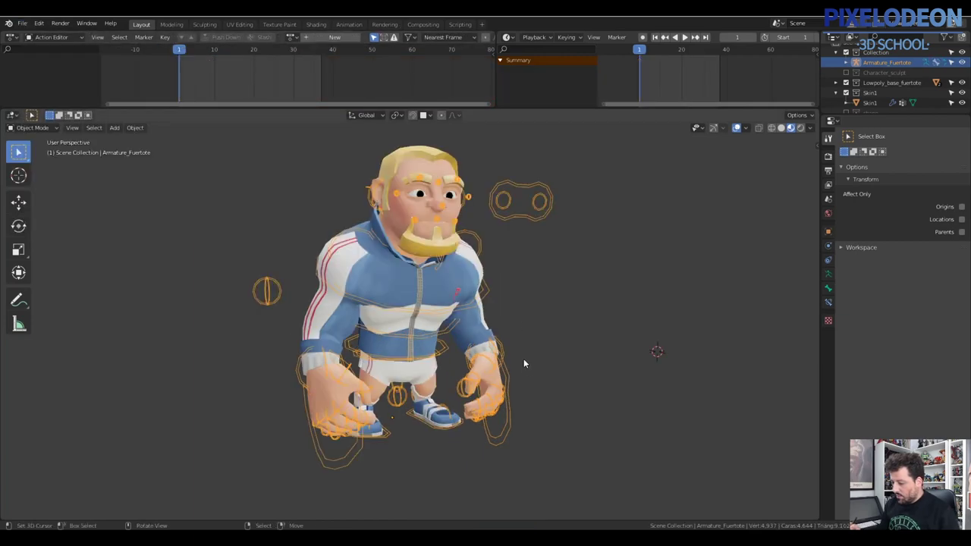
middle_click_drag(494, 375, 552, 229)
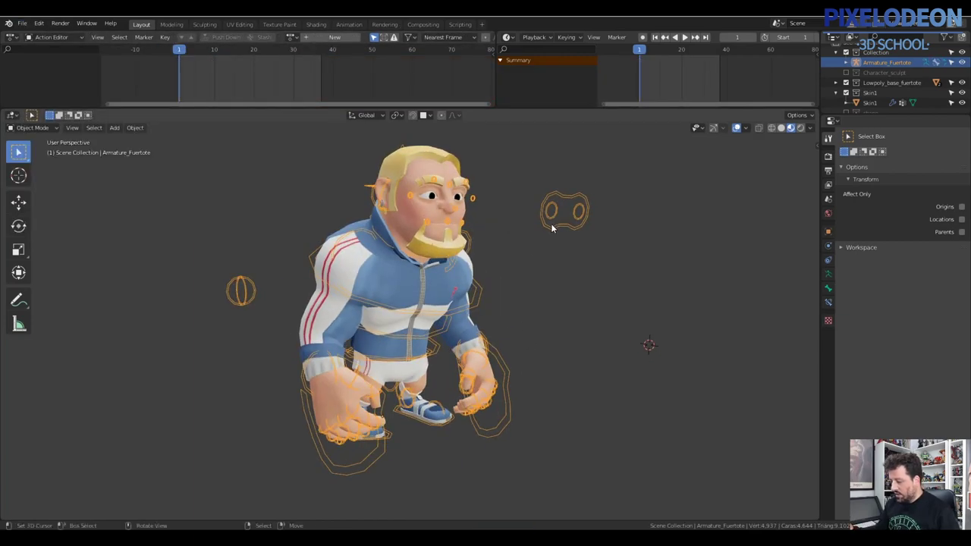
key("ctrl+Tab")
left_click(542, 281)
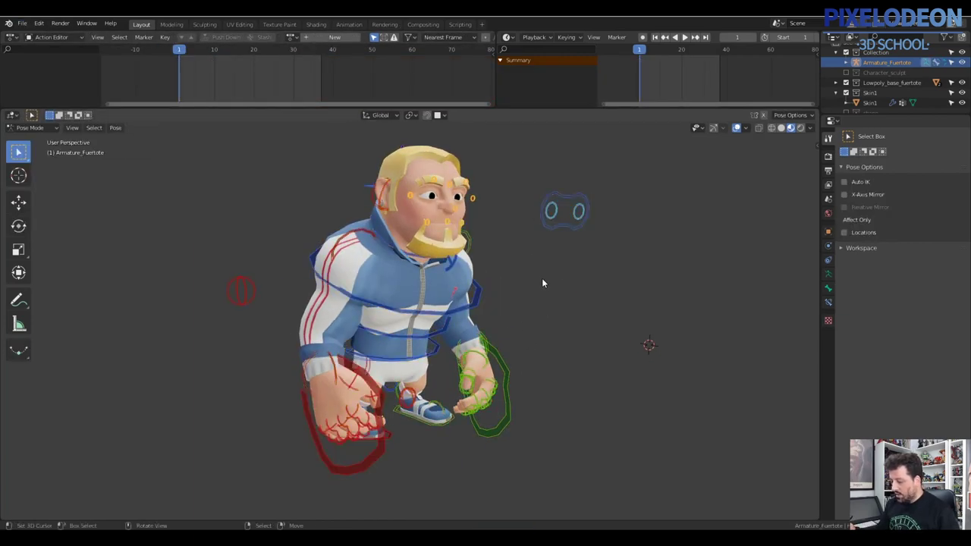
key("ctrl+Tab")
middle_click_drag(510, 277, 505, 305)
key("ctrl+s")
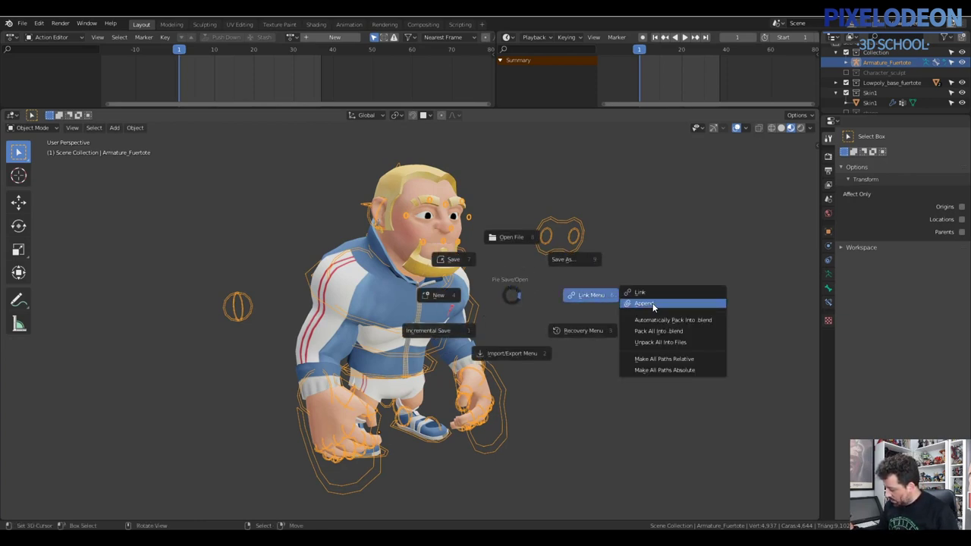
Step: Append the Run_normal action from the animation file's Action datablocks
left_click(652, 302)
left_click_drag(640, 227, 643, 409)
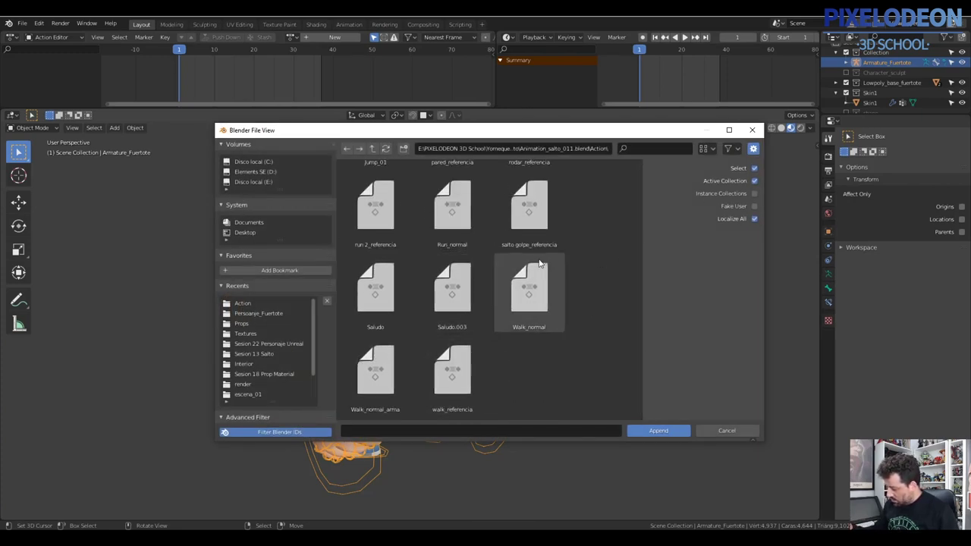
left_click(470, 237)
left_click(659, 430)
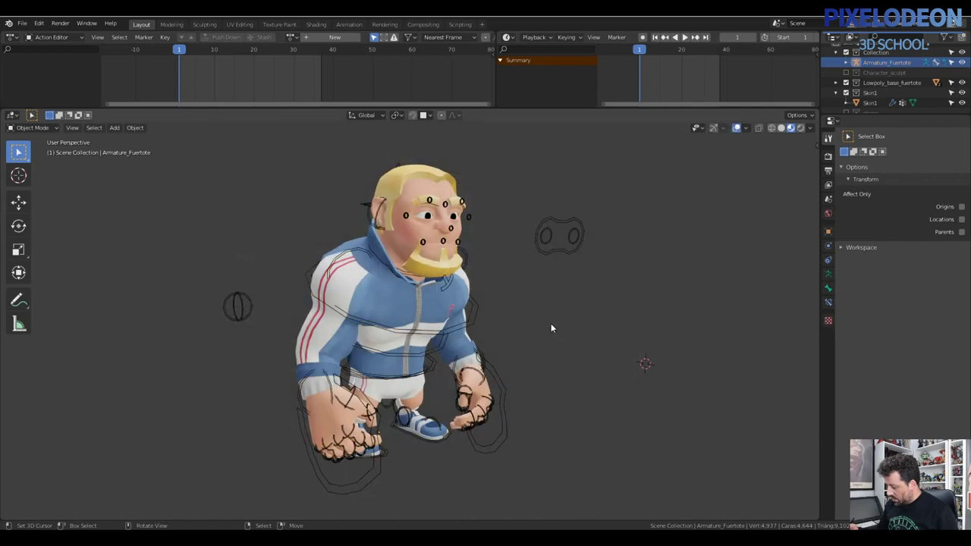
Step: Assign Run_normal to the armature and play its run cycle
left_click(538, 253)
left_click(291, 37)
left_click(342, 54)
key("space")
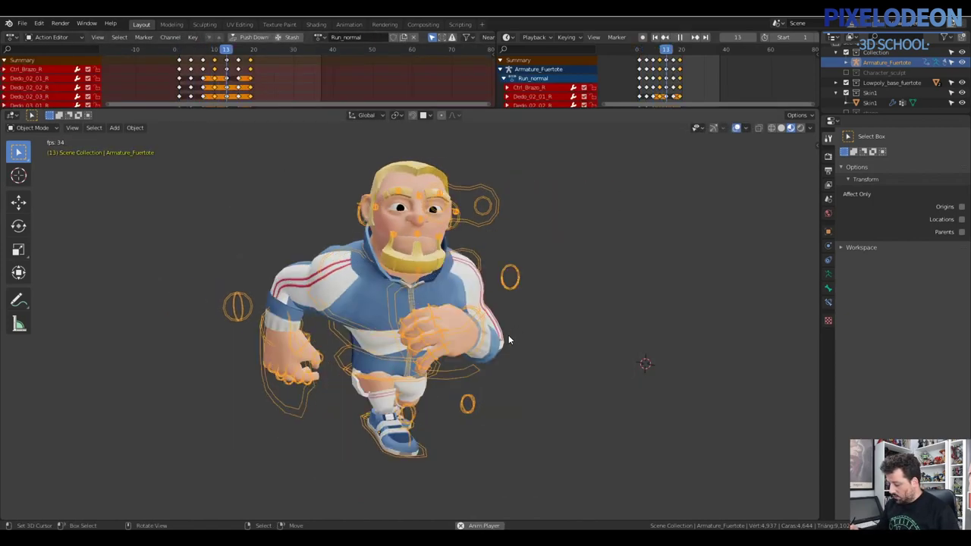
key("Escape")
scroll(440, 251, "down", 4)
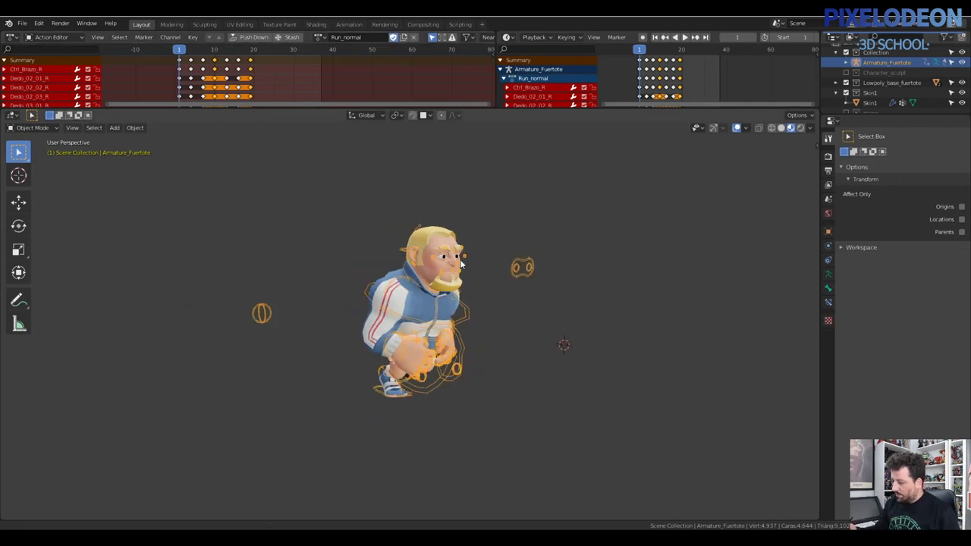
scroll(462, 332, "up", 3)
middle_click_drag(462, 332, 472, 312, "shift")
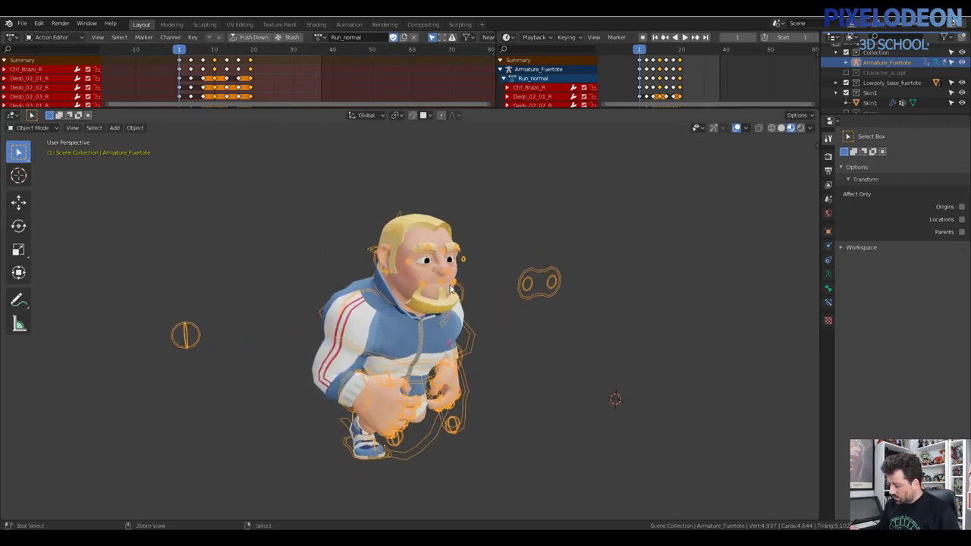
key("ctrl+s")
Step: Save the run version into the Action folder as Fuertote_unreal_run.blend
left_click(581, 219)
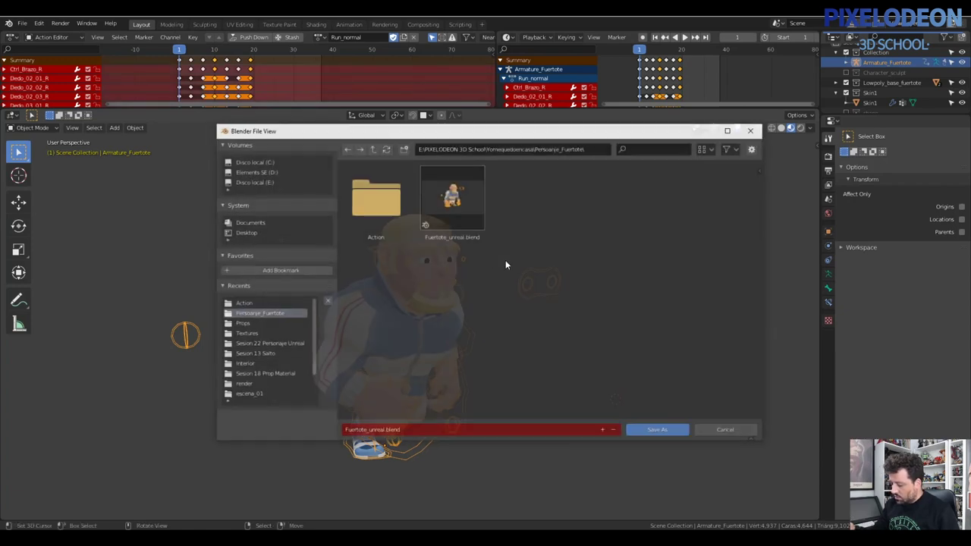
double_click(377, 203)
left_click(381, 430)
left_click(386, 430)
type("_ru")
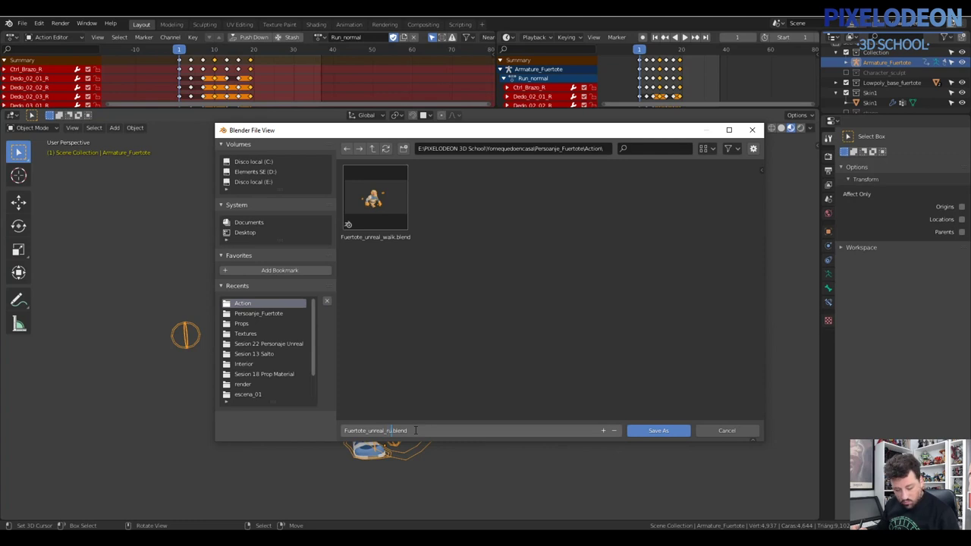
type("n")
key("Return")
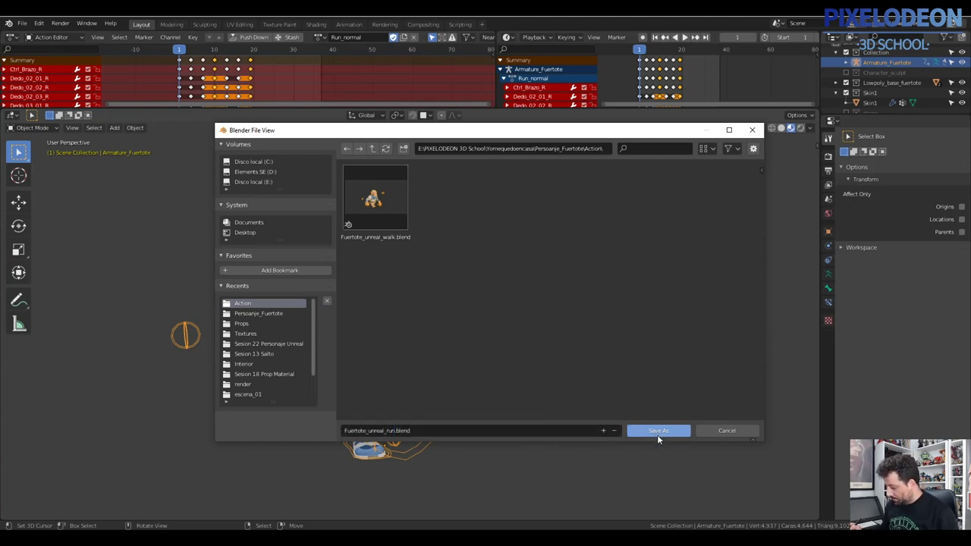
left_click(658, 434)
middle_click_drag(464, 305, 399, 277)
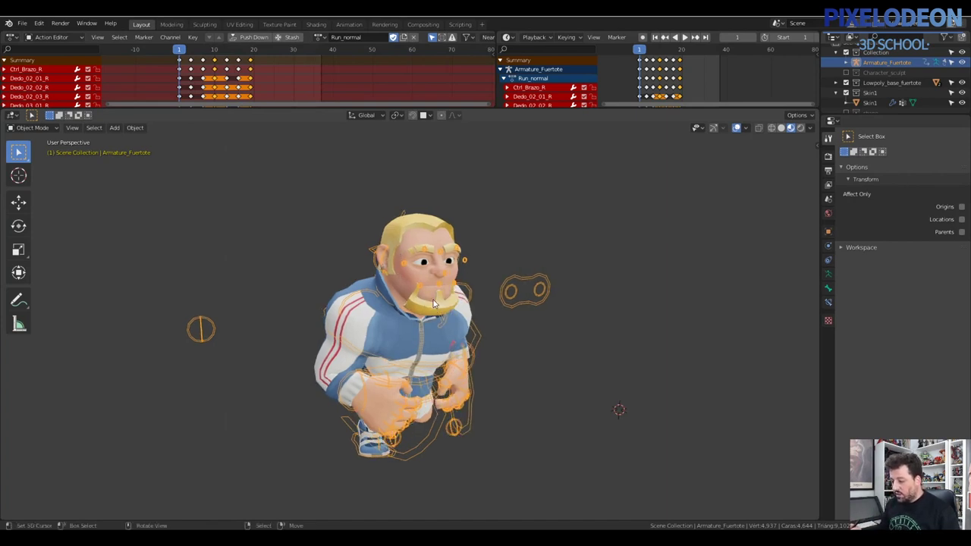
left_click(22, 23)
mouse_move(46, 54)
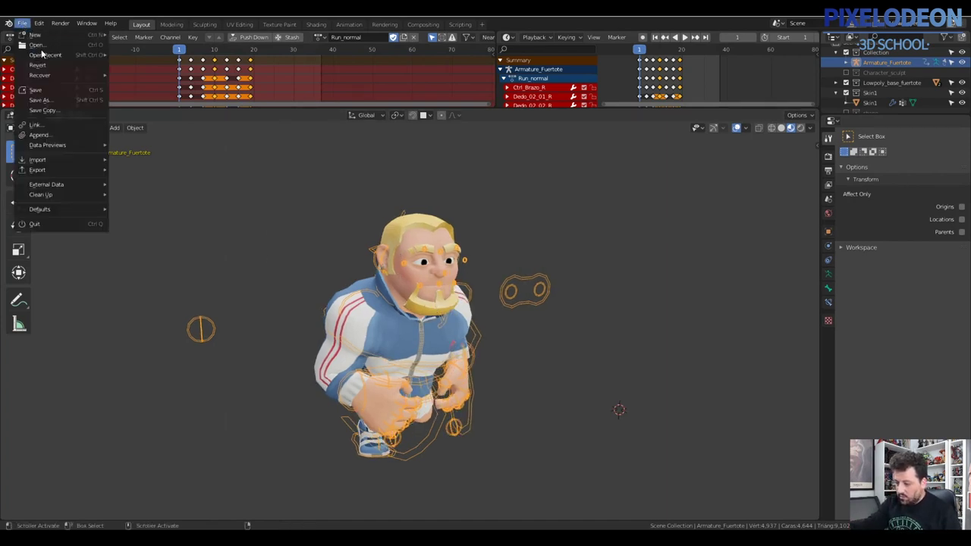
Step: Reopen the unanimated character file and start an Append from the Link Menu
left_click(168, 66)
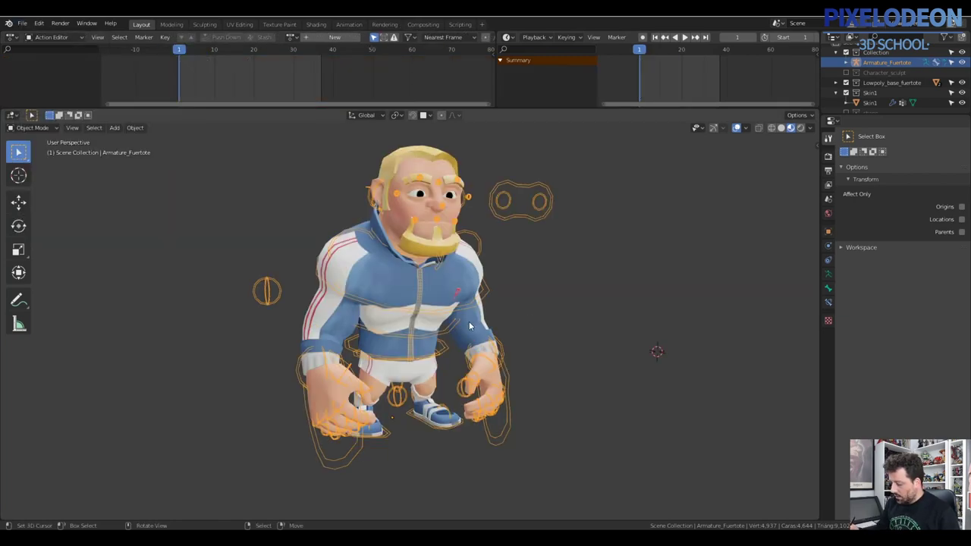
key("ctrl+s")
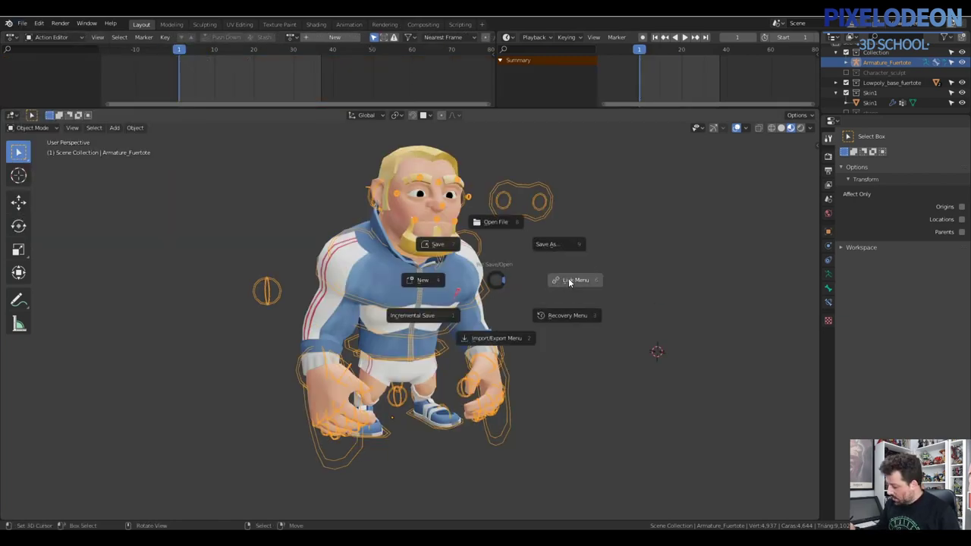
left_click(575, 280)
left_click(641, 293)
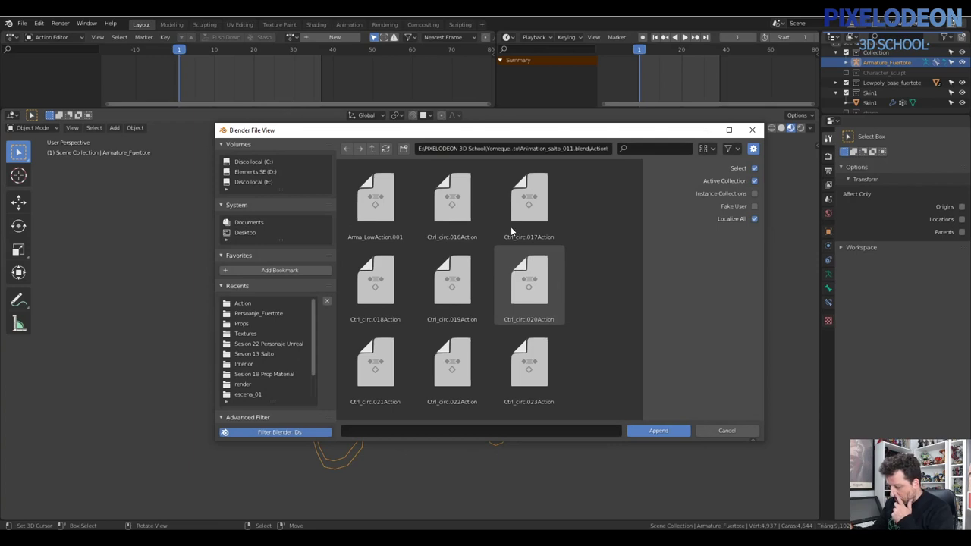
Step: Append the Idle_01 action from Animation_salto_011.blend's Action datablocks
left_click_drag(640, 217, 634, 315)
left_click(452, 241)
left_click(659, 432)
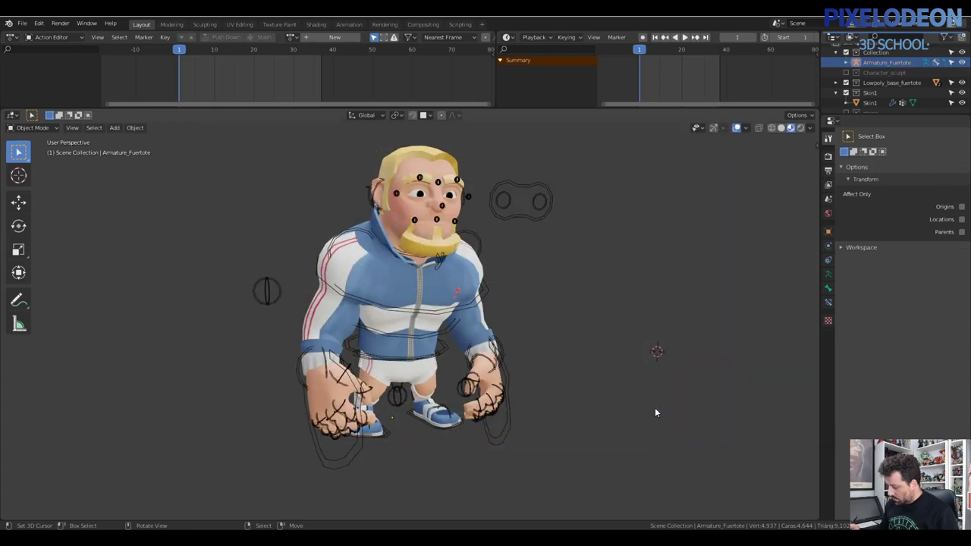
left_click(290, 37)
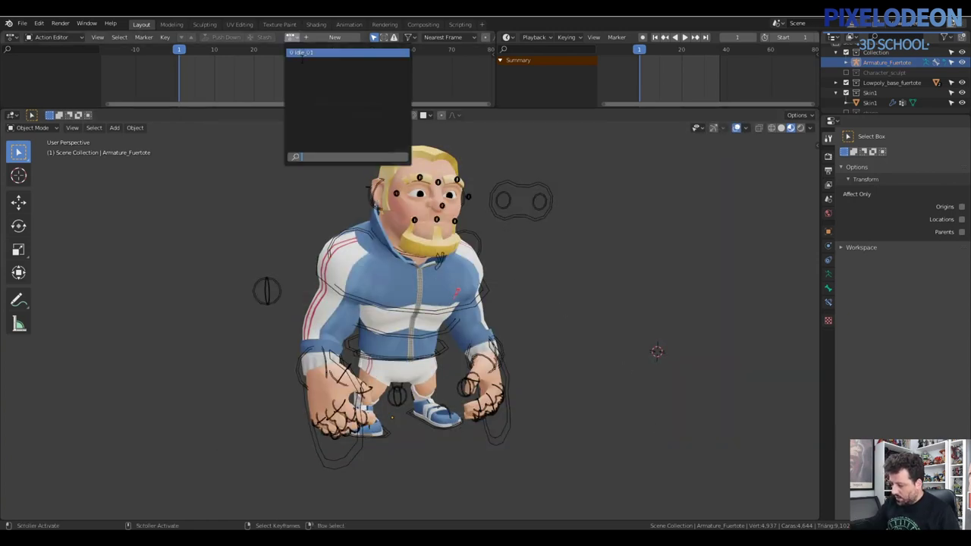
Step: Assign Idle_01 to the armature and save as Fuertote_unreal_idle_01.blend in the Action folder
left_click(341, 55)
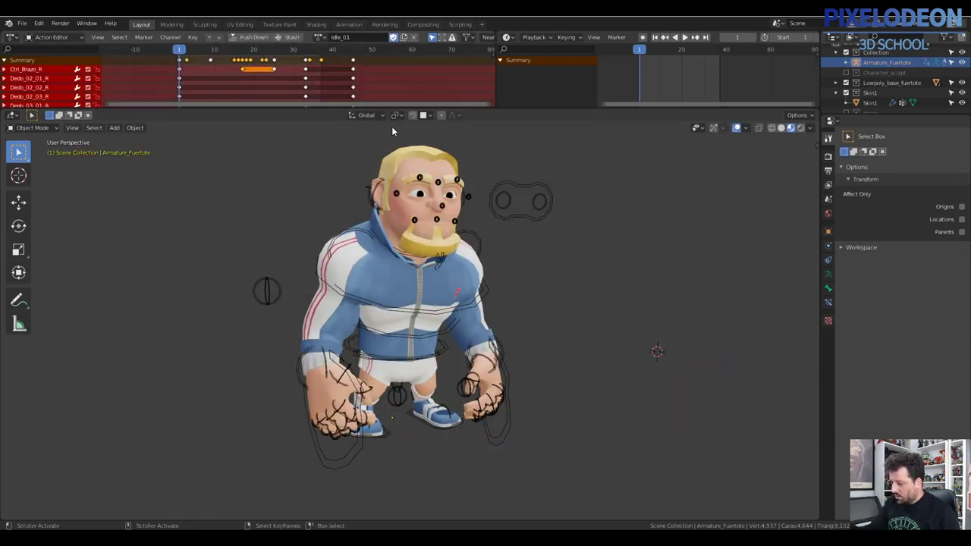
key("ctrl+s")
left_click(482, 257)
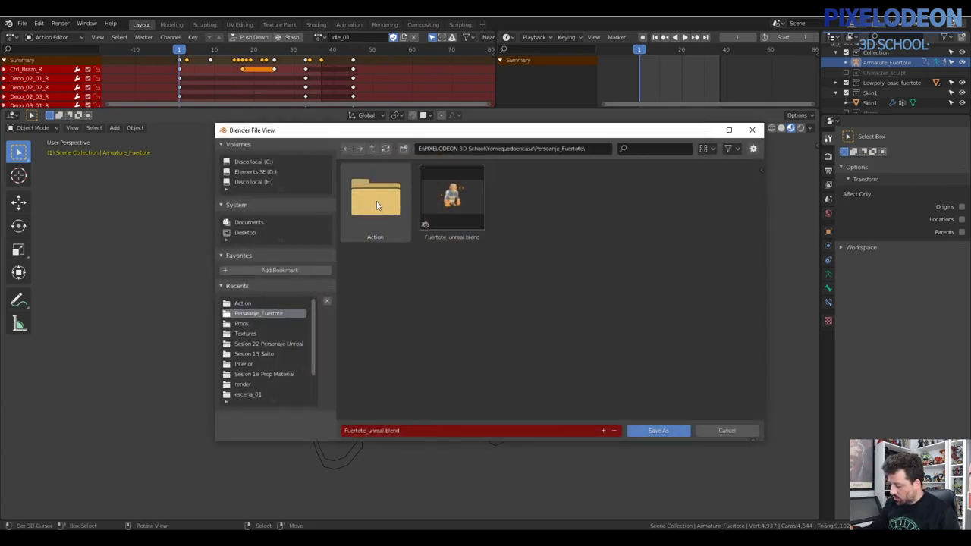
left_click(376, 204)
left_click(399, 430)
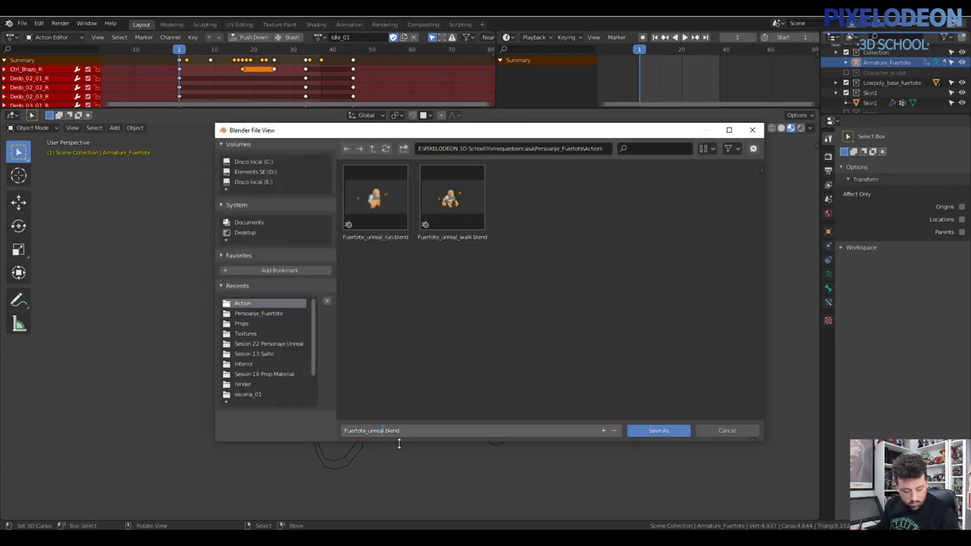
type("_idle_01")
left_click(660, 432)
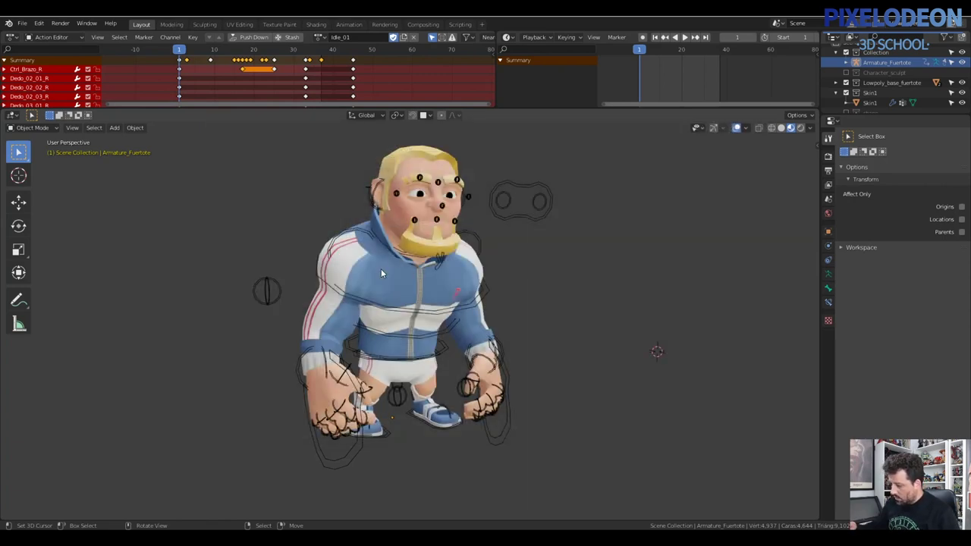
Step: Save the idle version, then append the Jump_01 action from Animation_salto_011.blend
left_click(22, 23)
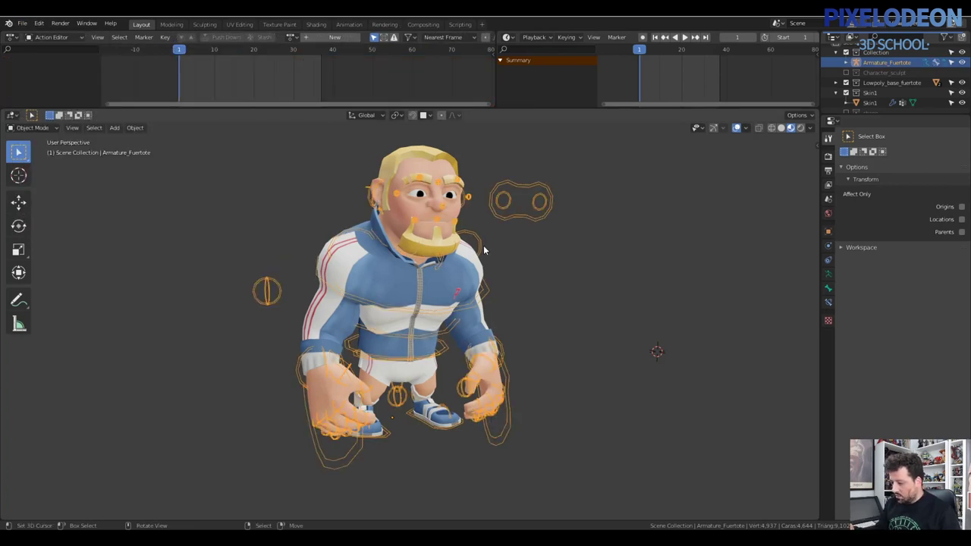
mouse_move(460, 252)
middle_mouse_down()
mouse_move(476, 243)
mouse_move(436, 269)
middle_mouse_up()
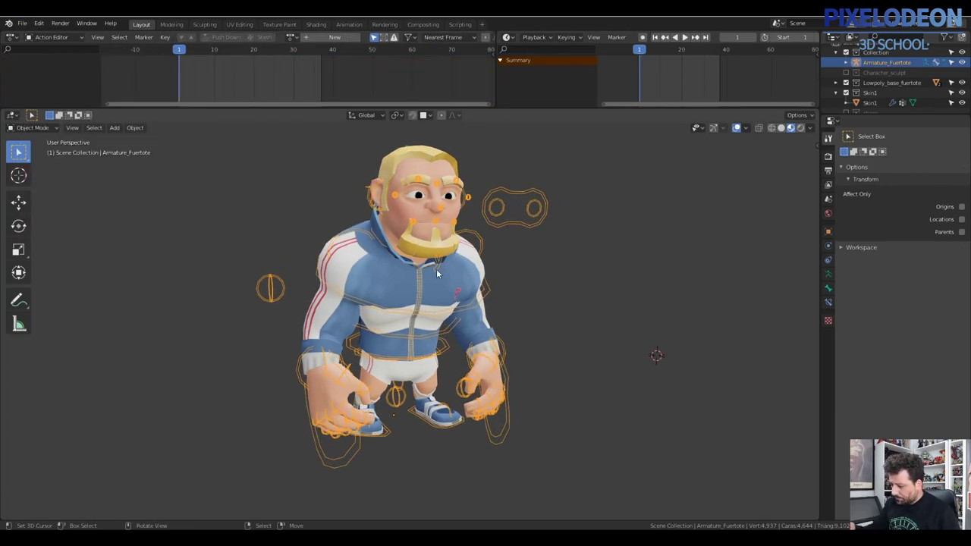
key("q")
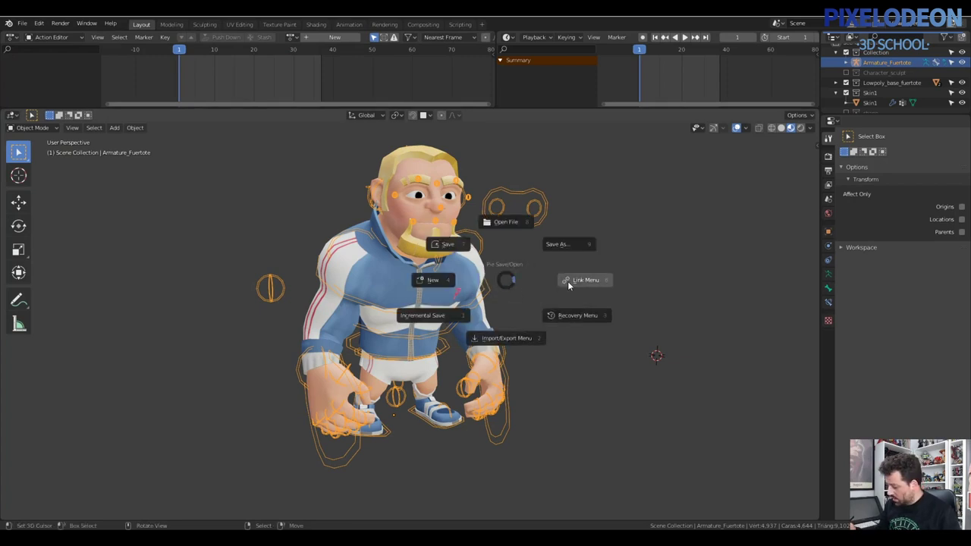
left_click(585, 278)
left_click(650, 289)
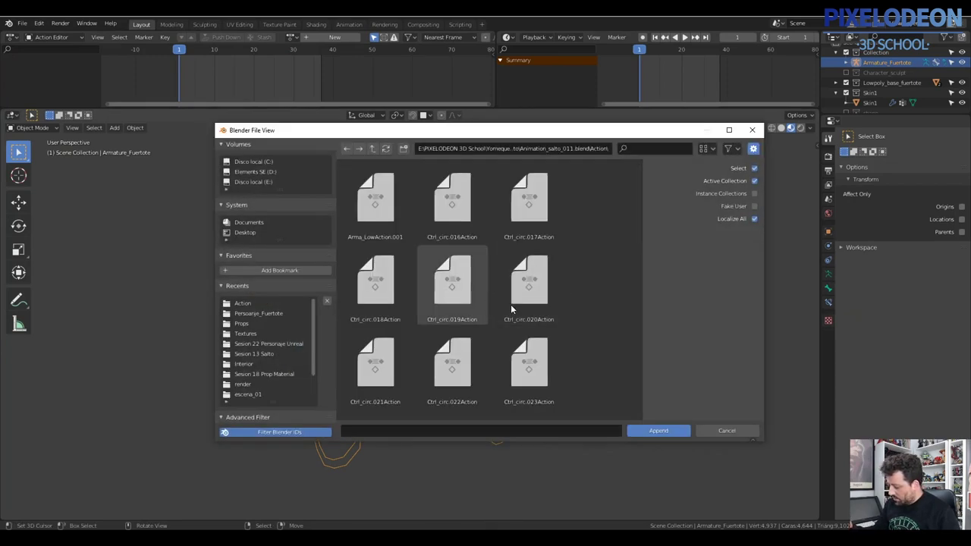
left_click_drag(639, 235, 624, 358)
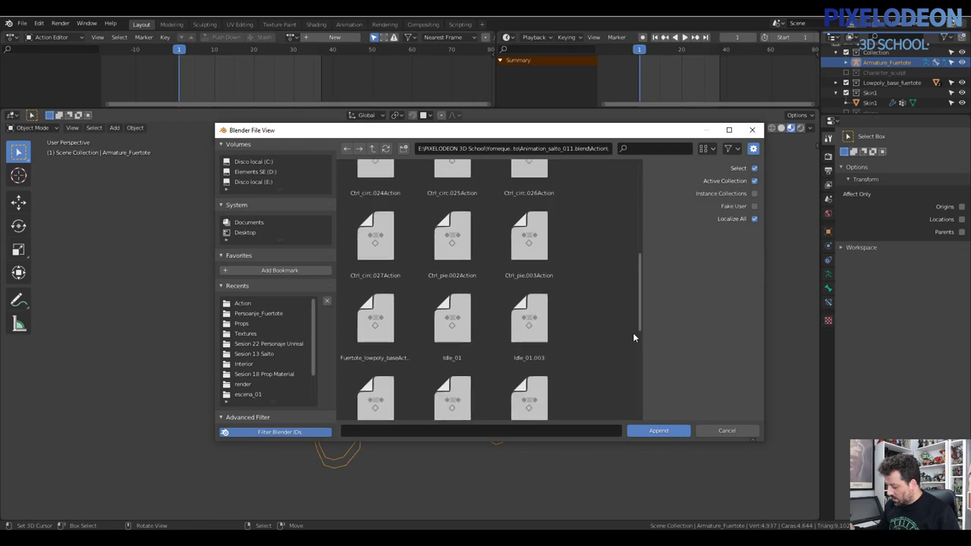
left_click(376, 319)
left_click(658, 430)
Step: Assign Jump_01 to the Armature_Fuertote rig and play it back
left_click(523, 225)
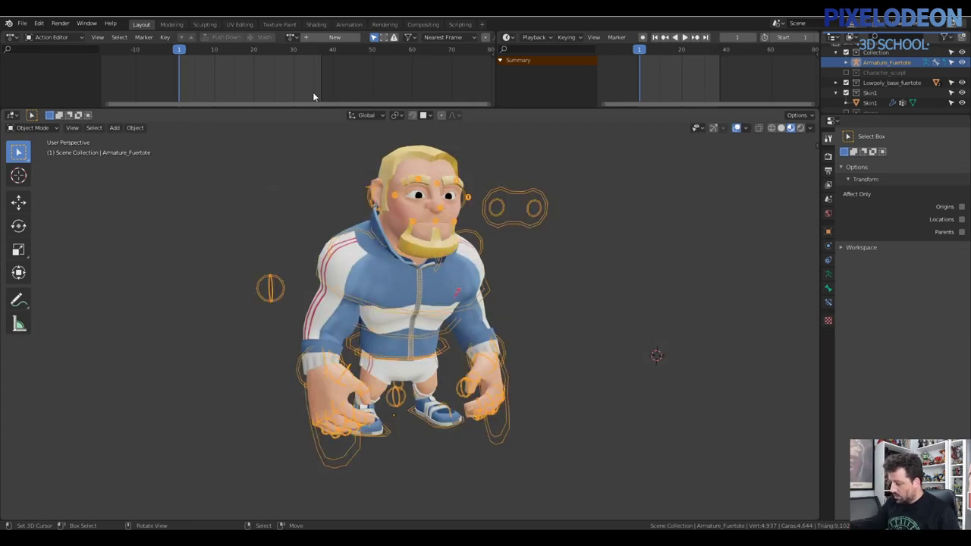
left_click(291, 37)
left_click(305, 52)
key("space")
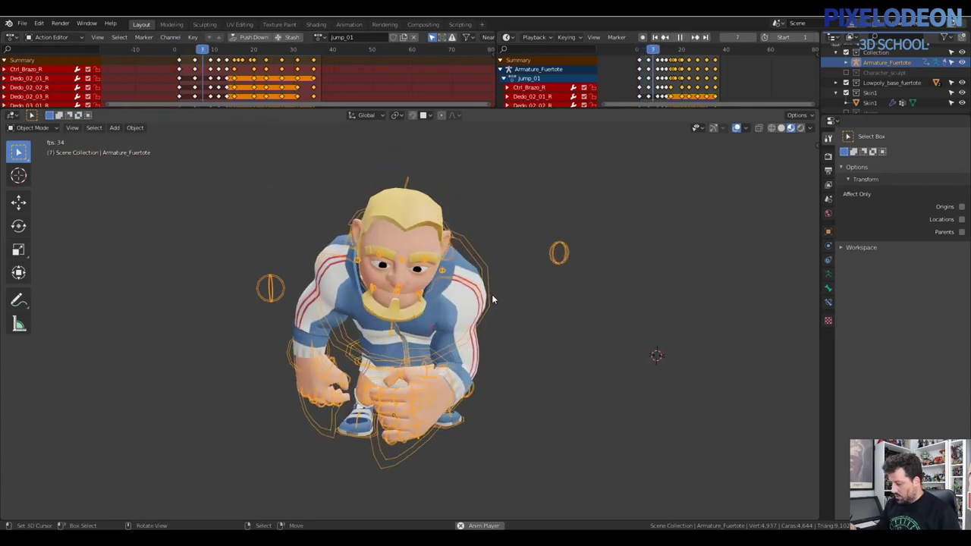
Step: Stop the jump preview at frame 1 and bring up Save As in the Personaje_Fuertote folder
key("Escape")
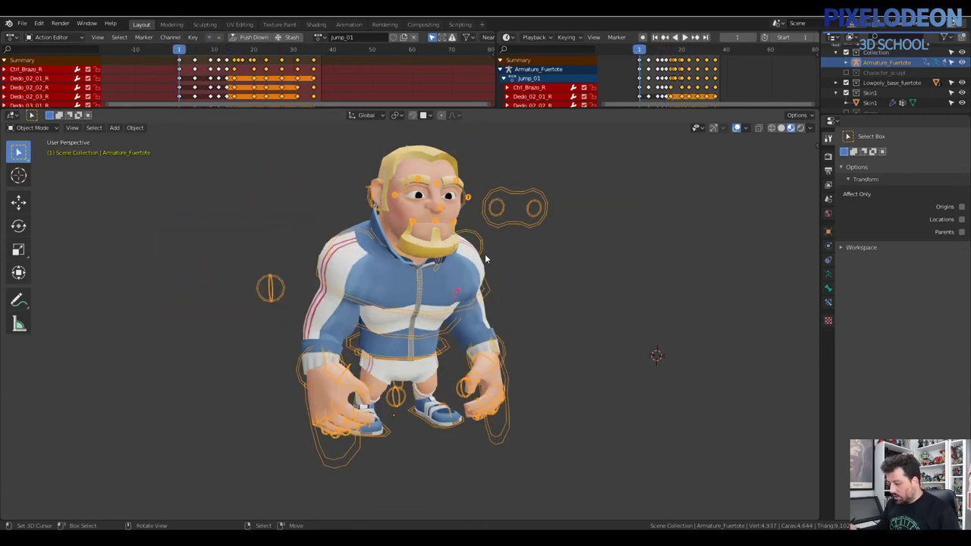
middle_click_drag(483, 262, 488, 255)
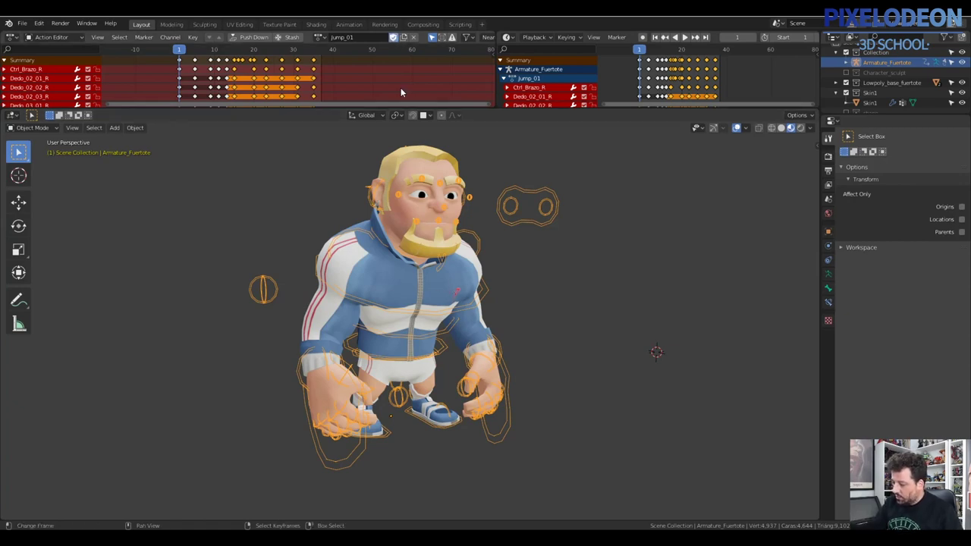
key("ctrl+s")
left_click(509, 254)
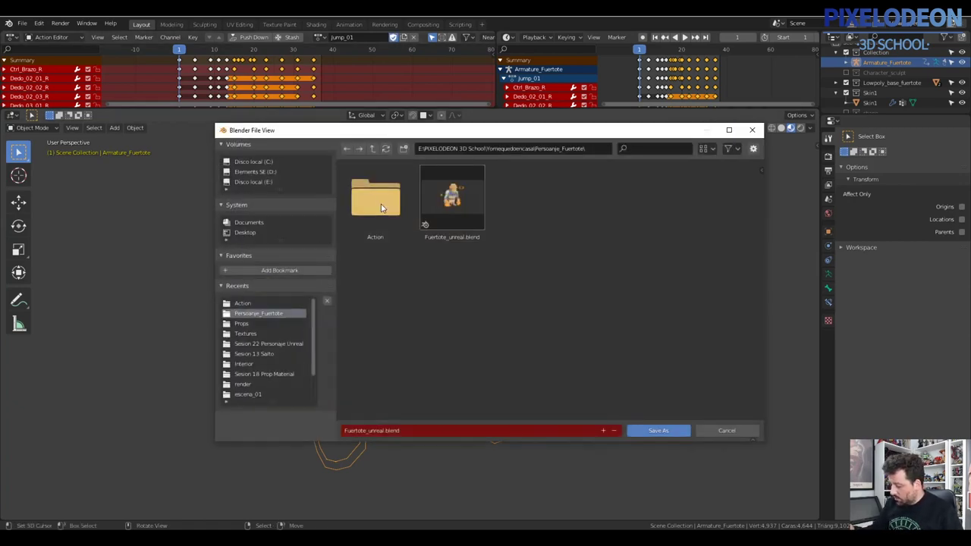
Step: Save the file as Fuertote_unreal_jump.blend inside the Action folder
double_click(381, 208)
left_click(383, 430)
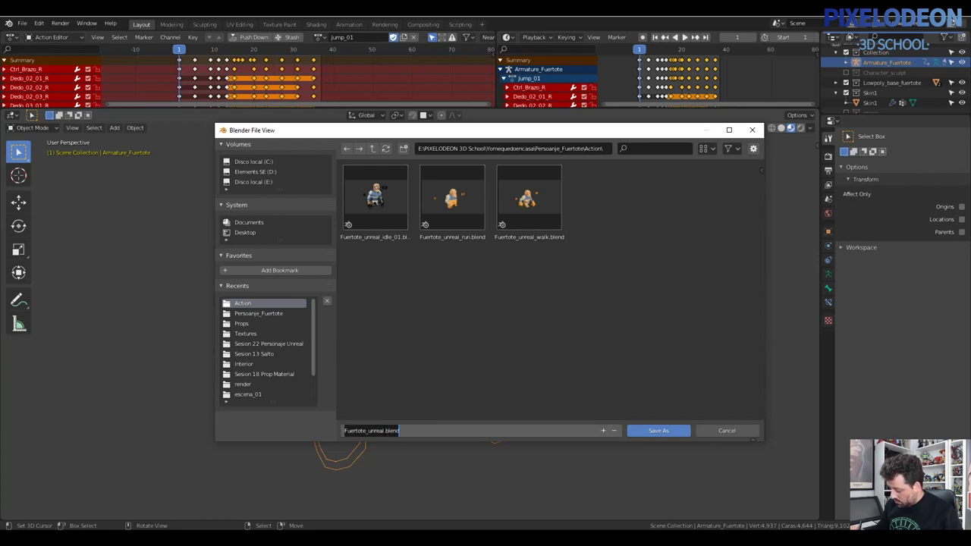
type("_jump")
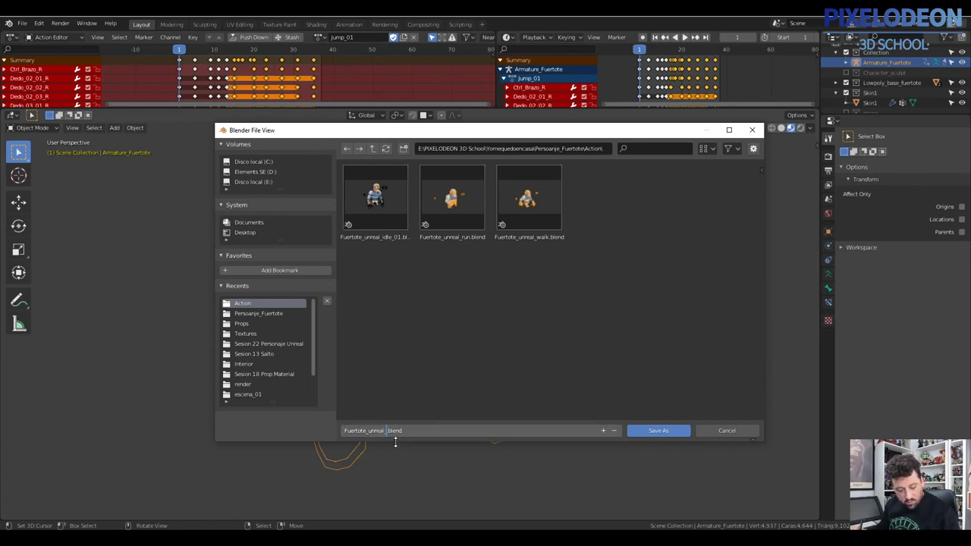
key("Return")
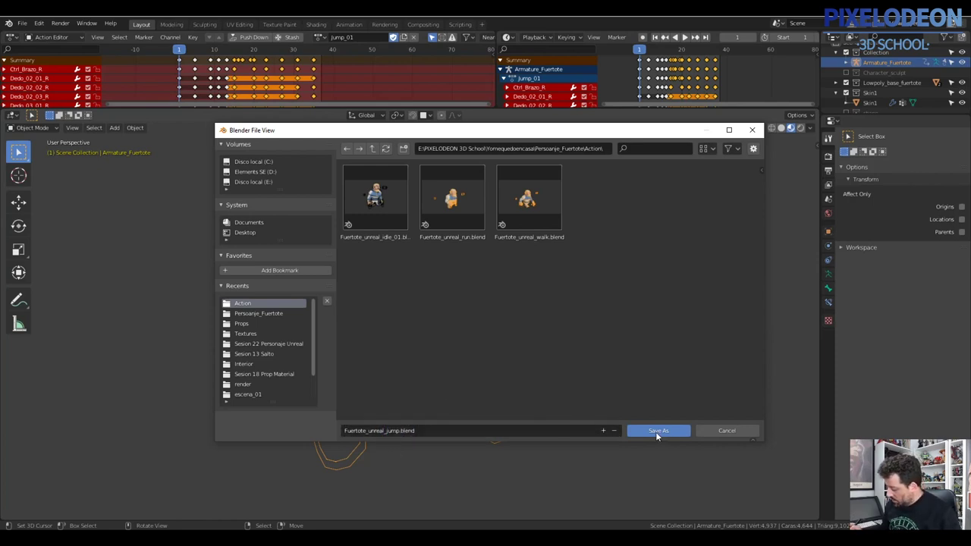
left_click(655, 431)
scroll(483, 339, "down", 2)
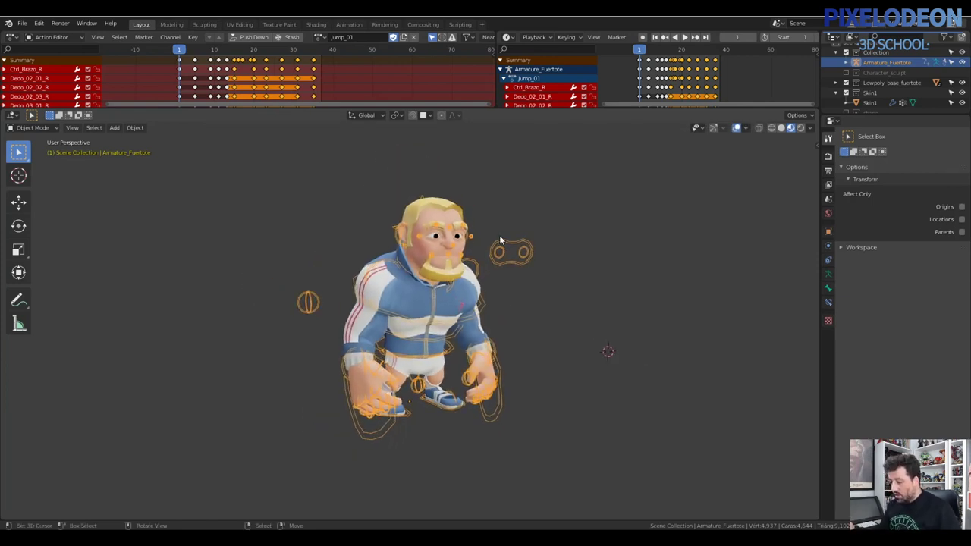
key("ctrl+Tab")
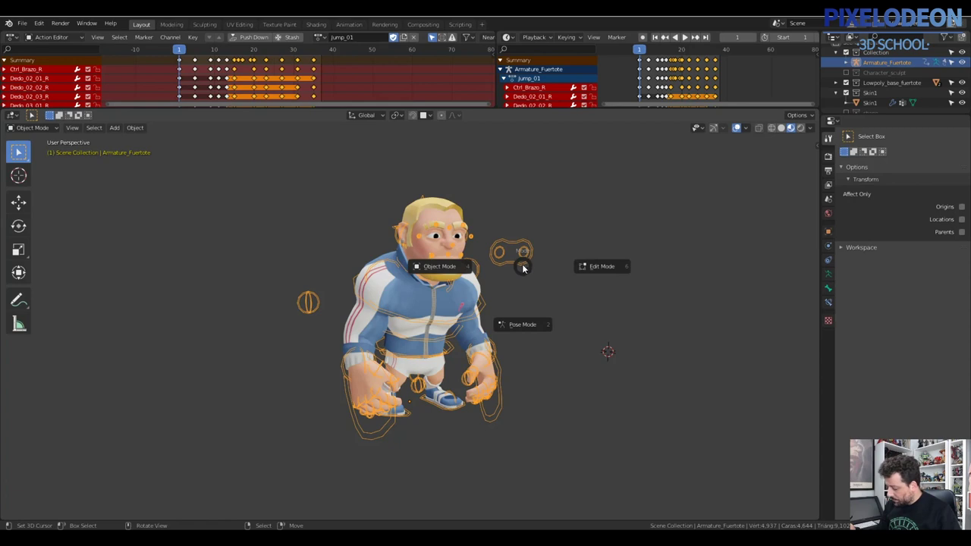
Step: Start an FBX export with NLA strips and forced start/end keying turned off
key("ctrl+s")
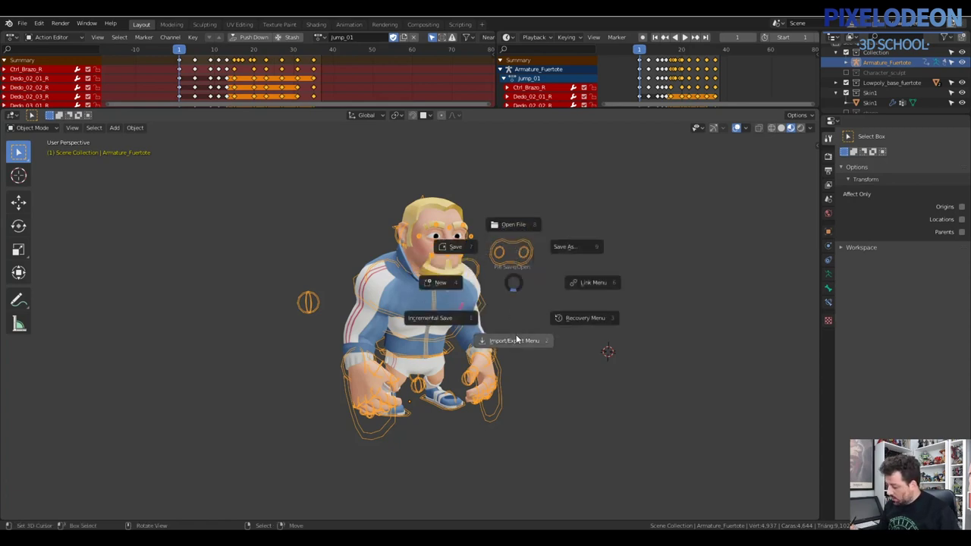
key("Escape")
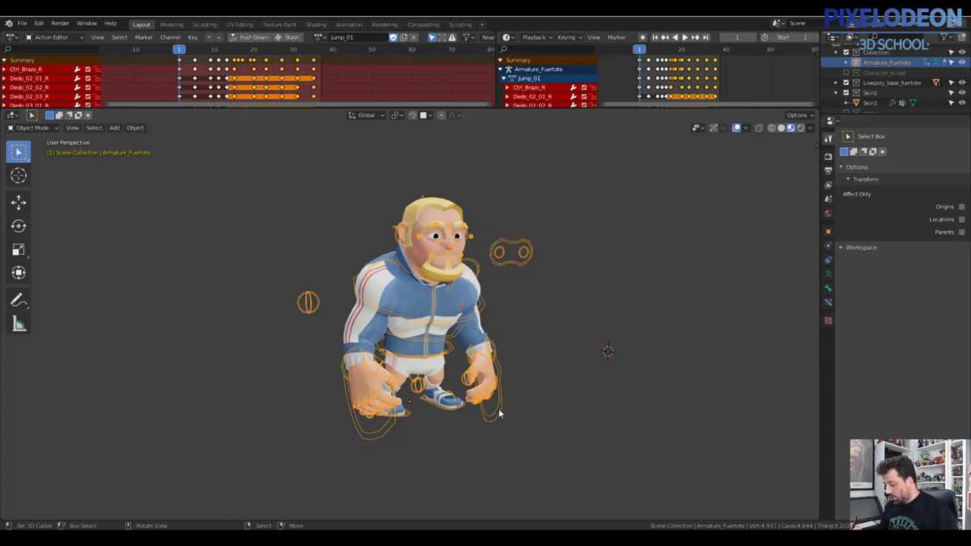
key("ctrl+s")
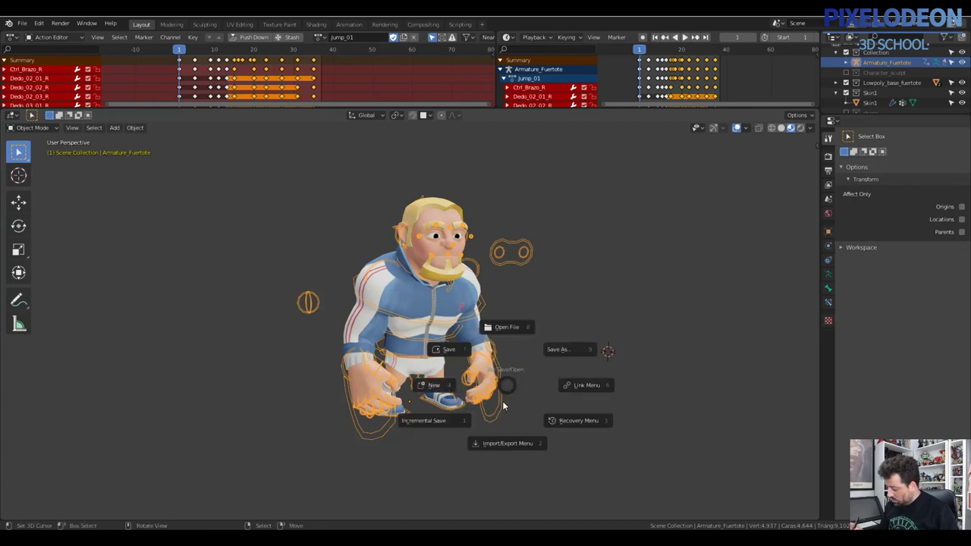
mouse_move(588, 457)
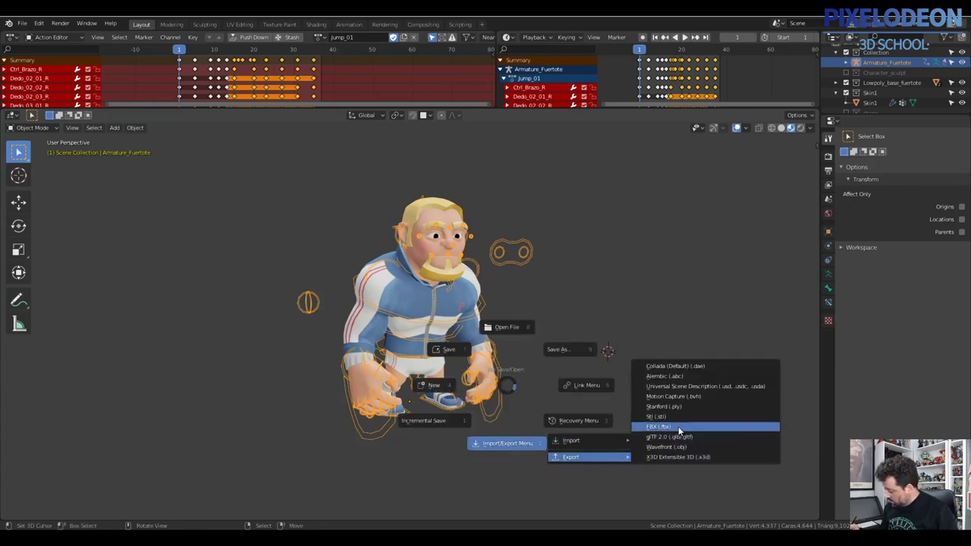
left_click(676, 427)
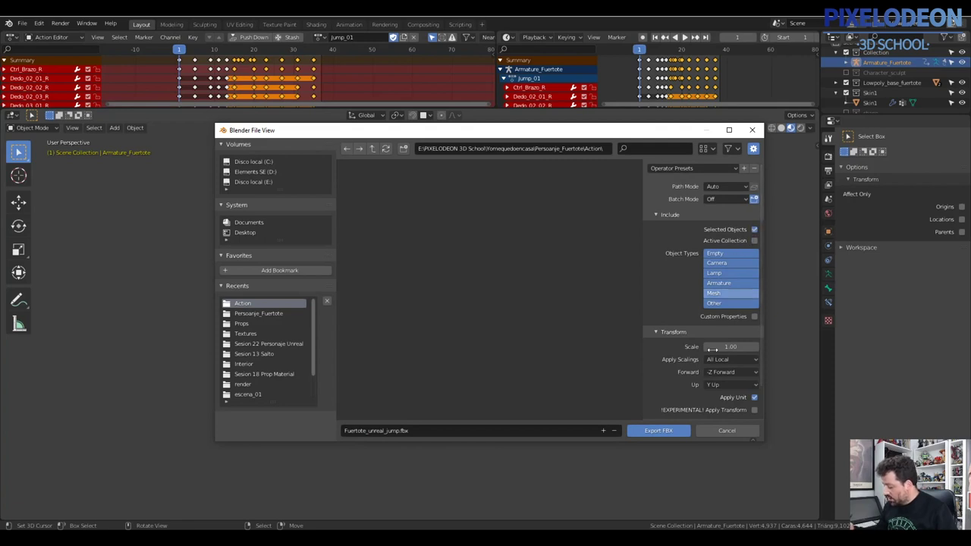
scroll(715, 329, "down", 2)
left_click(656, 403)
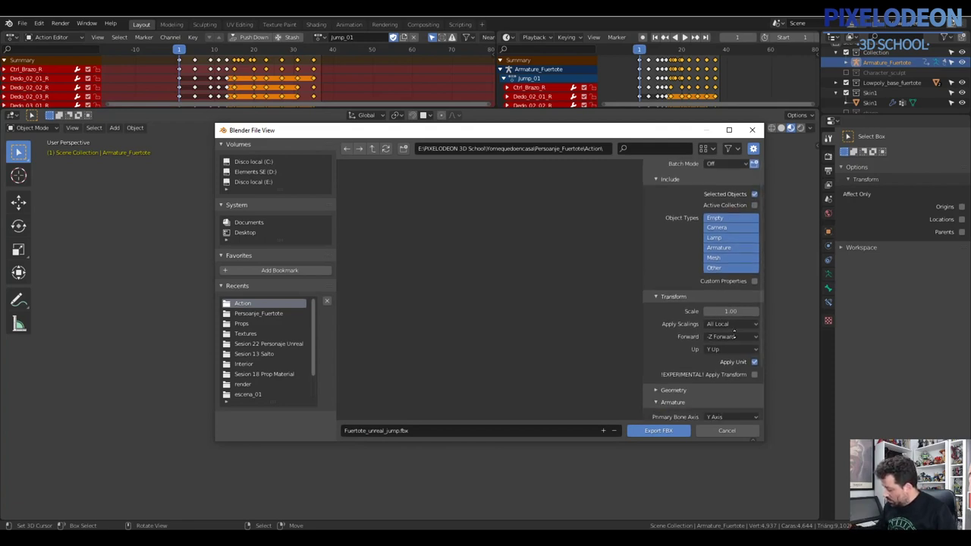
scroll(660, 410, "down", 4)
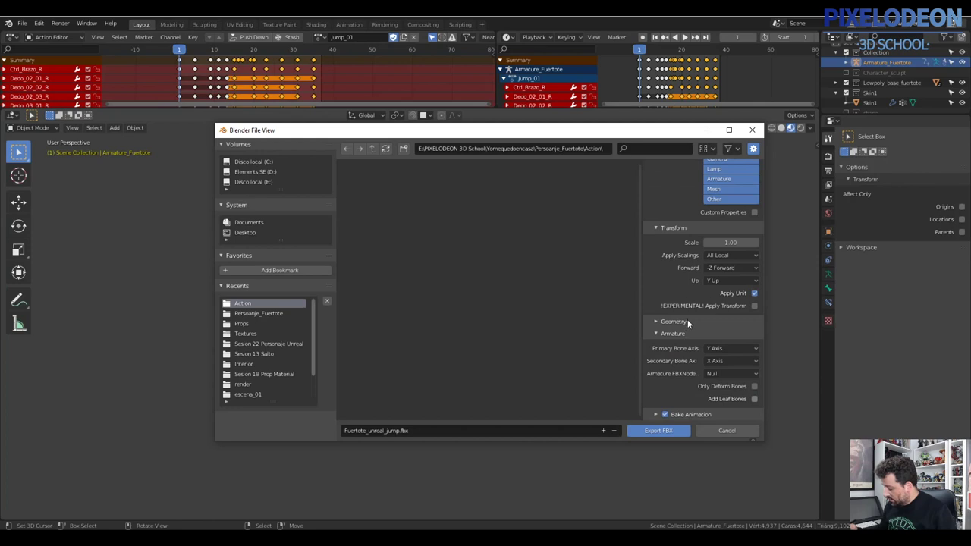
left_click(655, 414)
scroll(733, 288, "down", 5)
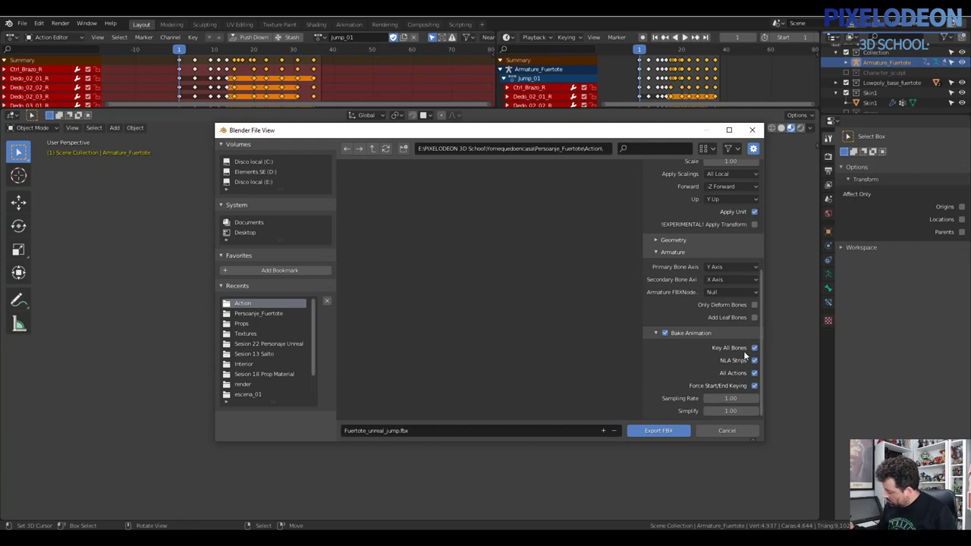
left_click(755, 360)
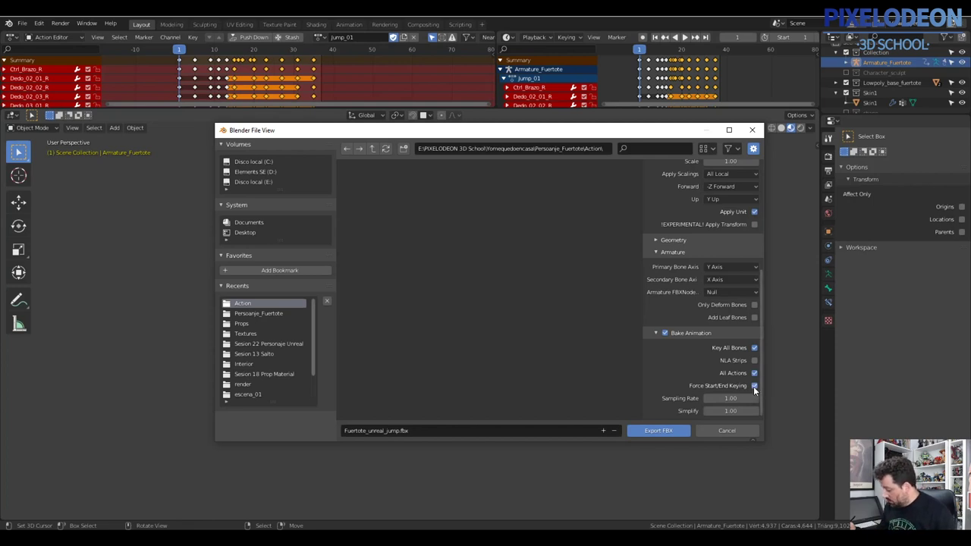
left_click(755, 386)
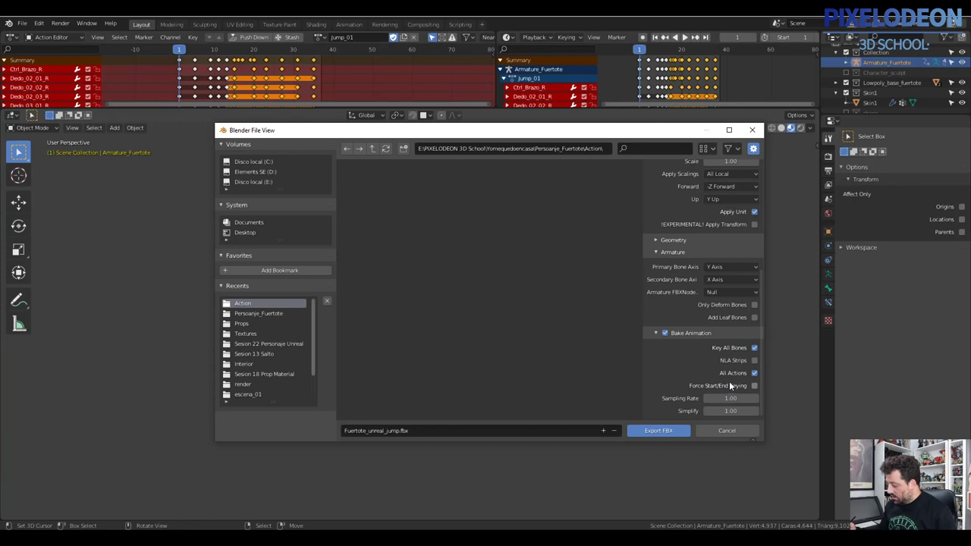
Step: Strip the Fuertote_unreal_ prefix to name the file jump.fbx and export it
left_click(376, 433)
double_click(372, 430)
key("shift+Home")
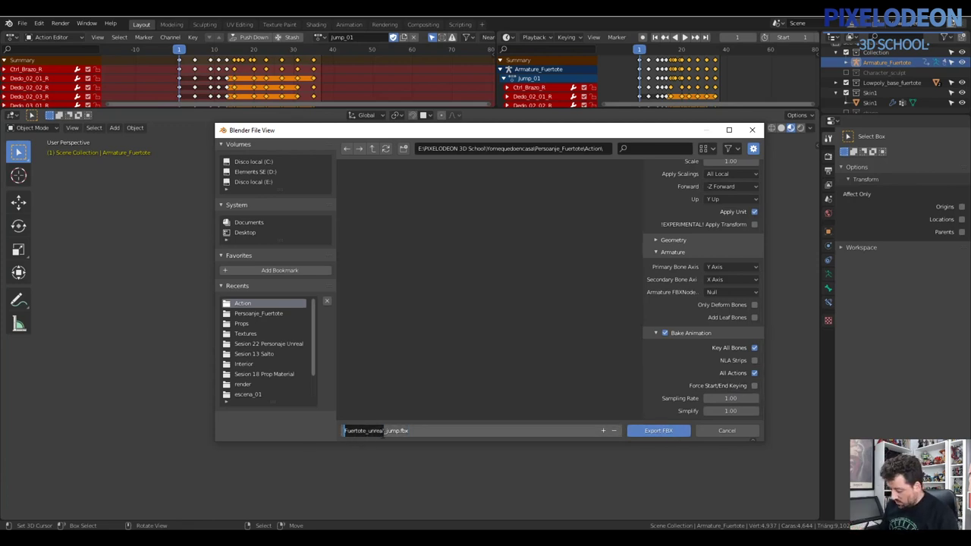
left_click(388, 431)
left_click_drag(386, 431, 345, 431)
key("BackSpace")
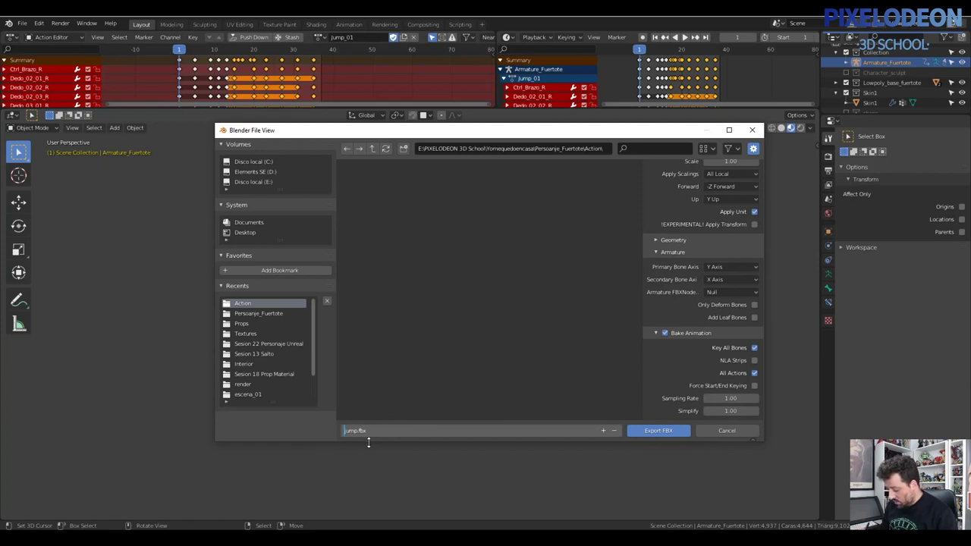
key("Delete")
type("J")
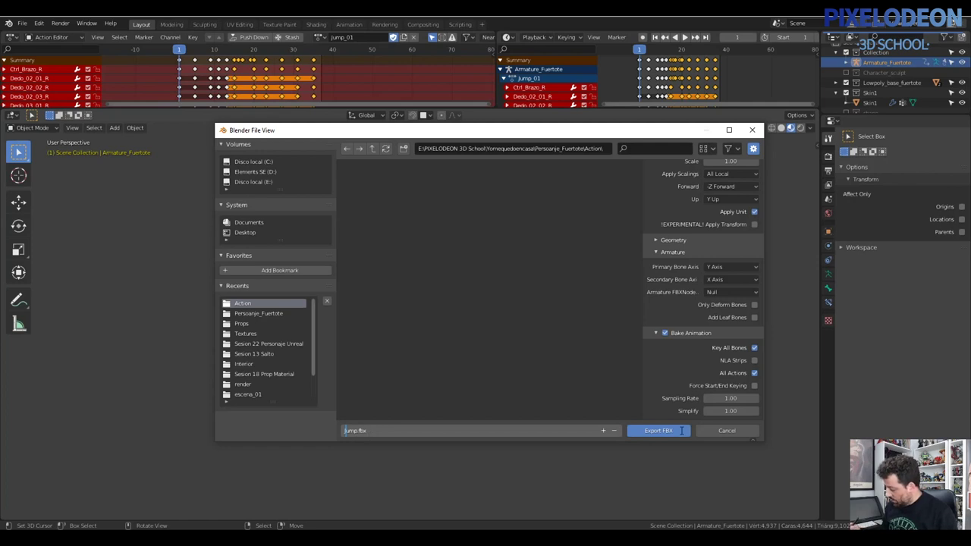
left_click(665, 431)
left_click(658, 433)
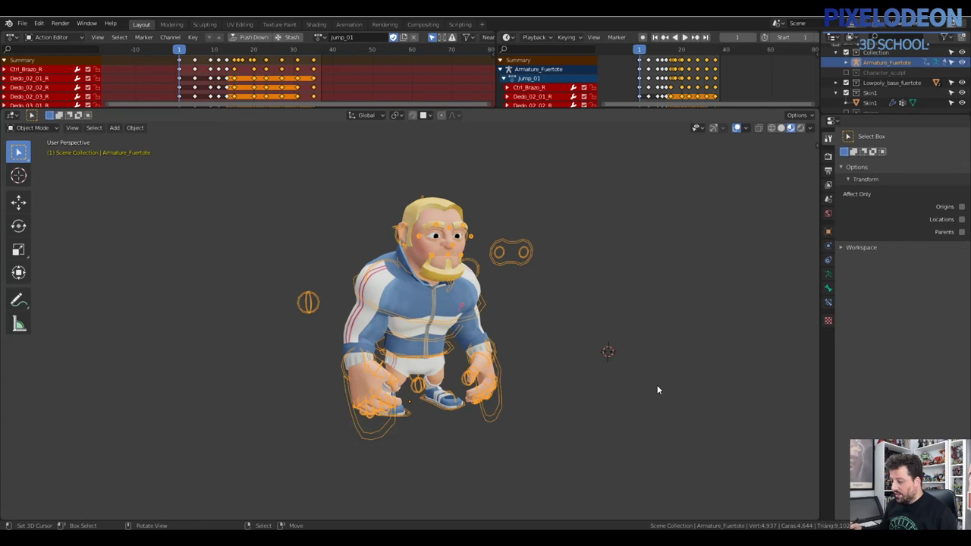
Step: Open Fuertote_unreal_idle_01.blend from recent files without saving the jump file
left_click(23, 24)
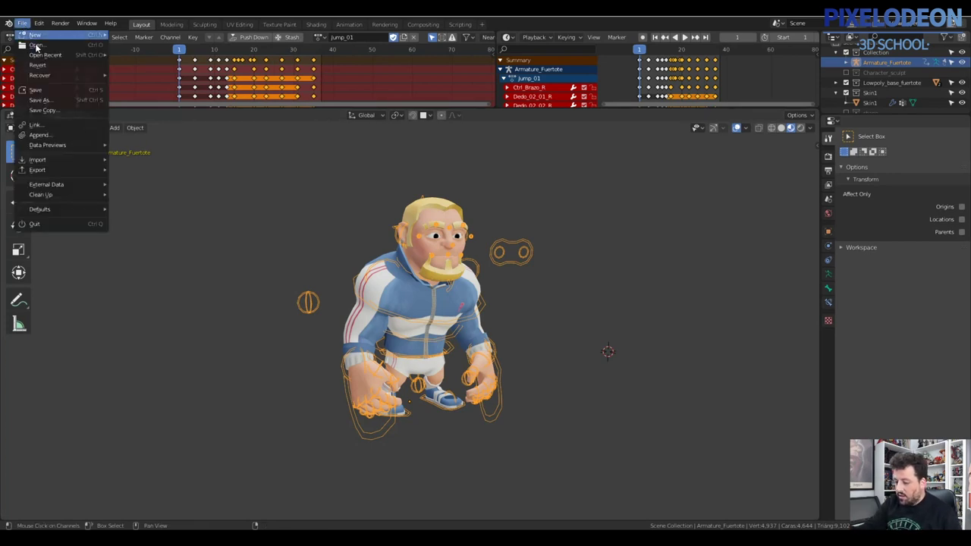
mouse_move(46, 54)
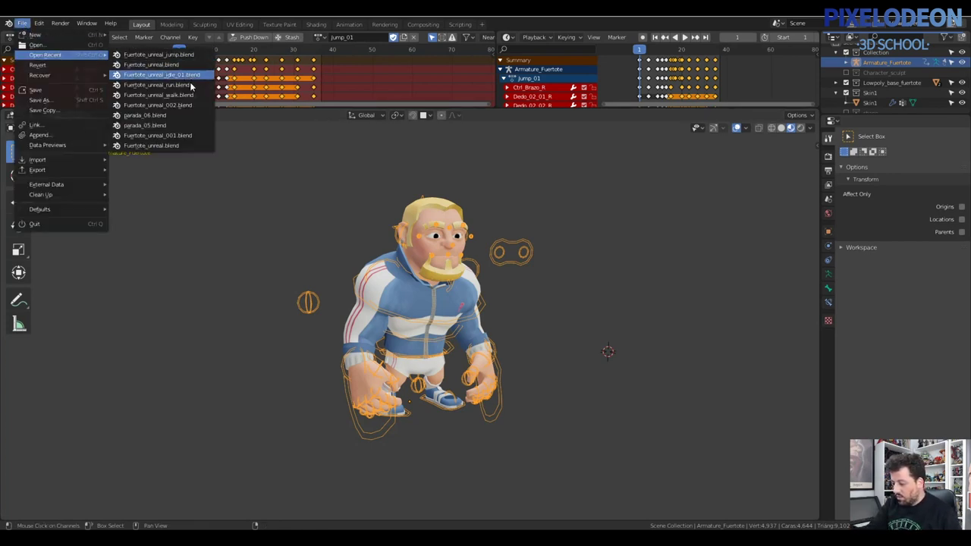
left_click(190, 84)
left_click(525, 288)
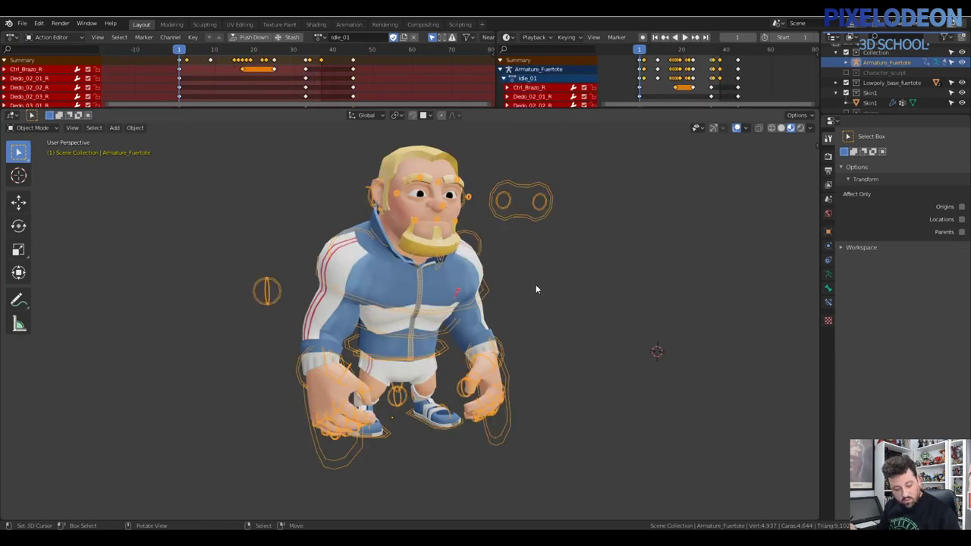
Step: Start an FBX export limited to selected objects, with armature and bake animation options expanded
key("ctrl+s")
left_click(536, 341)
mouse_move(600, 357)
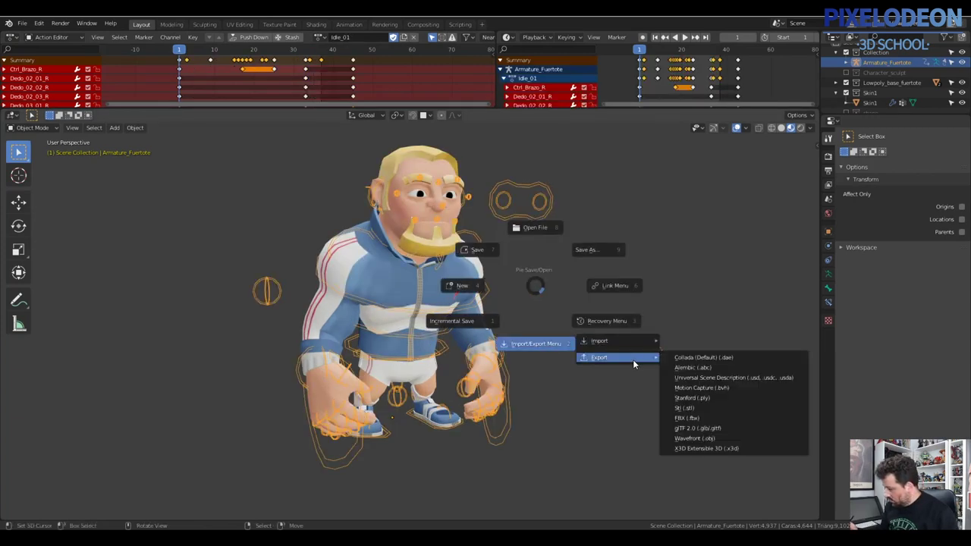
left_click(693, 417)
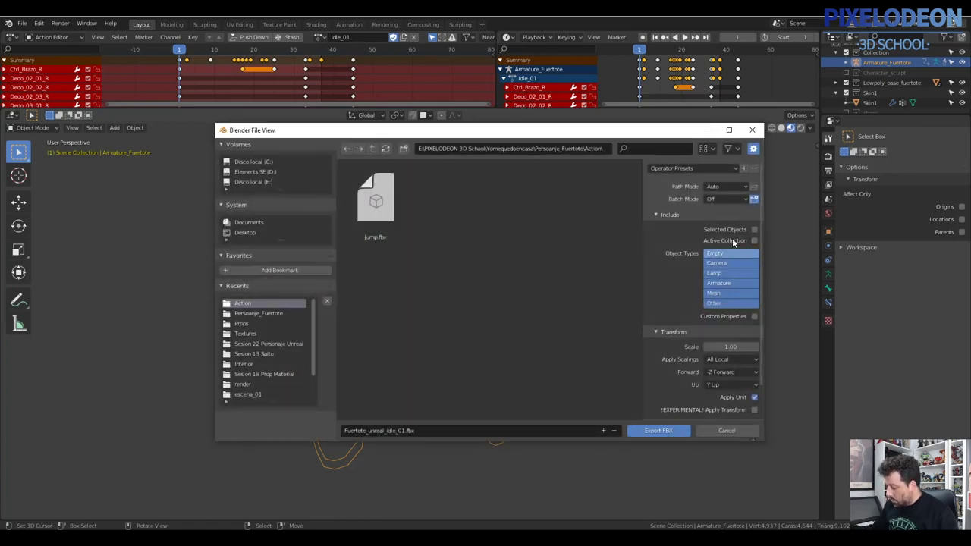
left_click(754, 230)
scroll(706, 318, "down", 1)
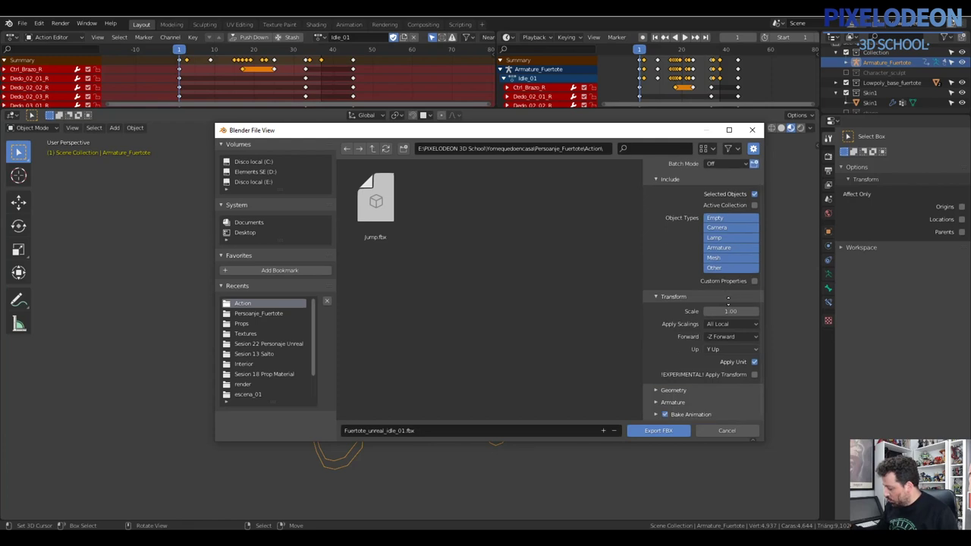
left_click(674, 403)
scroll(676, 406, "down", 2)
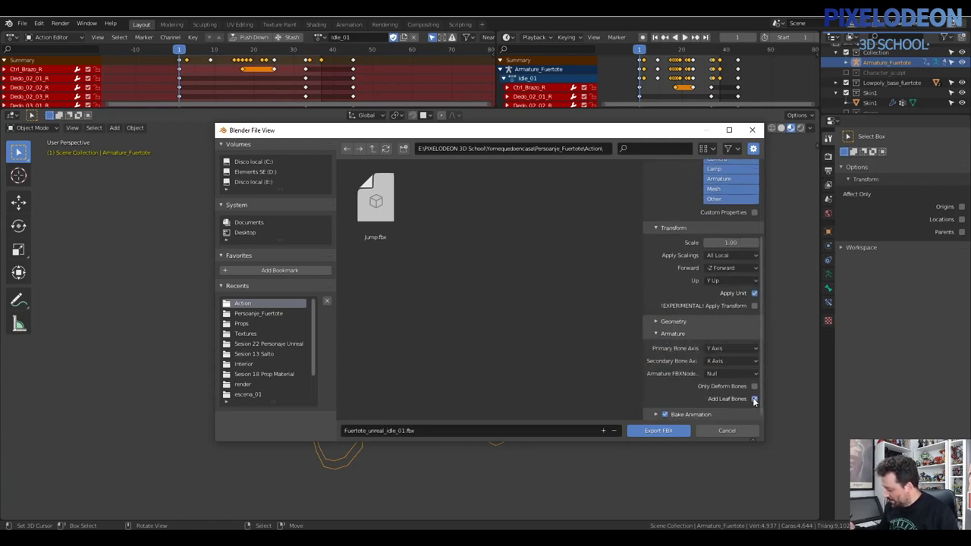
left_click(653, 415)
scroll(656, 410, "down", 1)
scroll(656, 409, "down", 1)
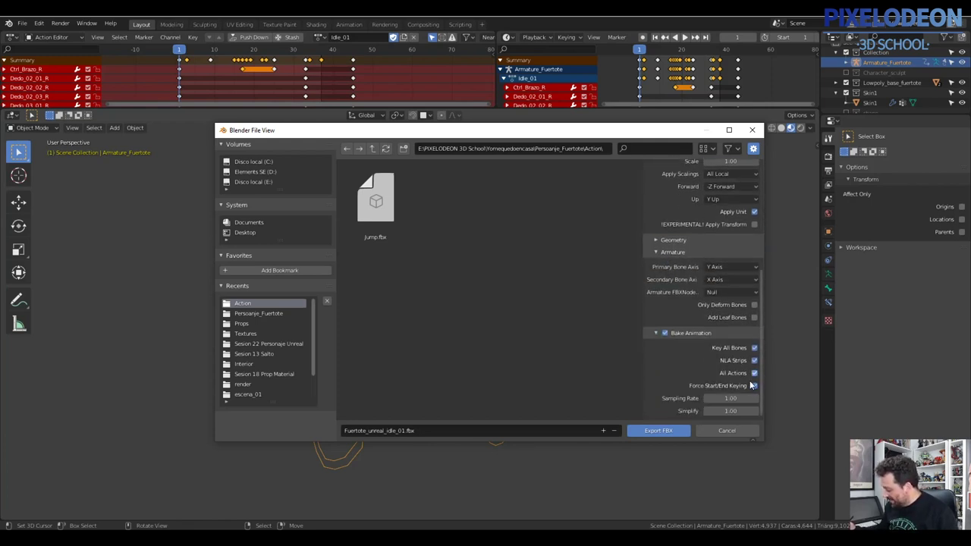
Step: Rename the export to Idle_01.fbx and export it to the Action folder
left_click(380, 430)
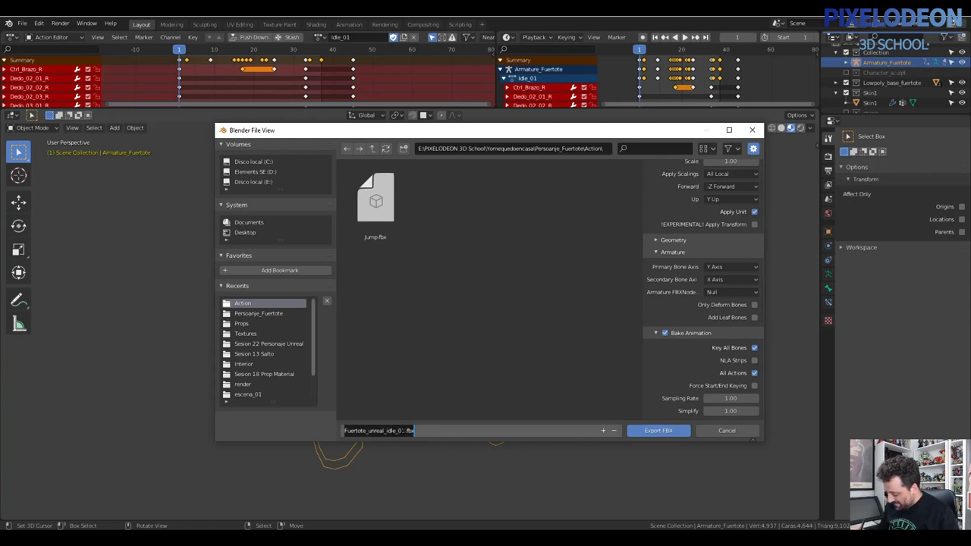
left_click_drag(386, 430, 300, 444)
key("BackSpace")
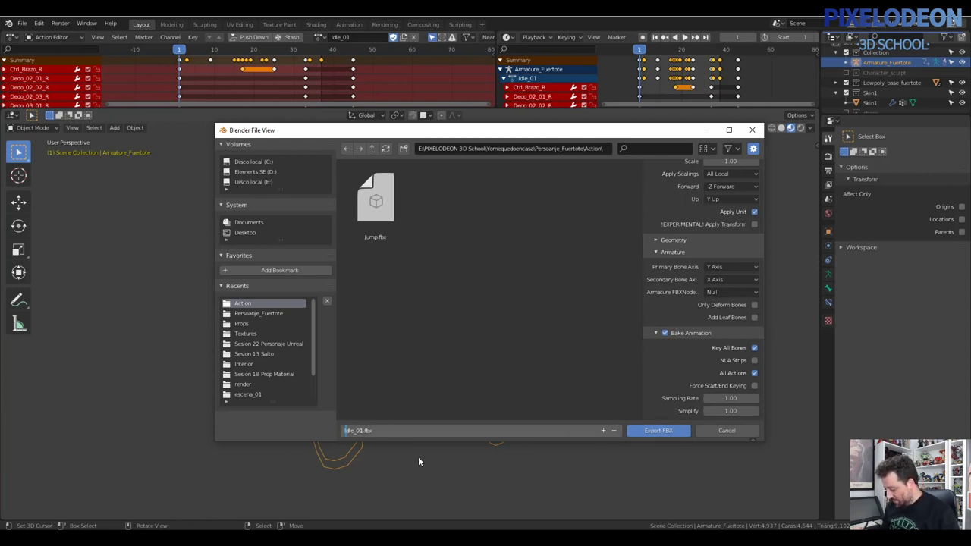
left_click(654, 430)
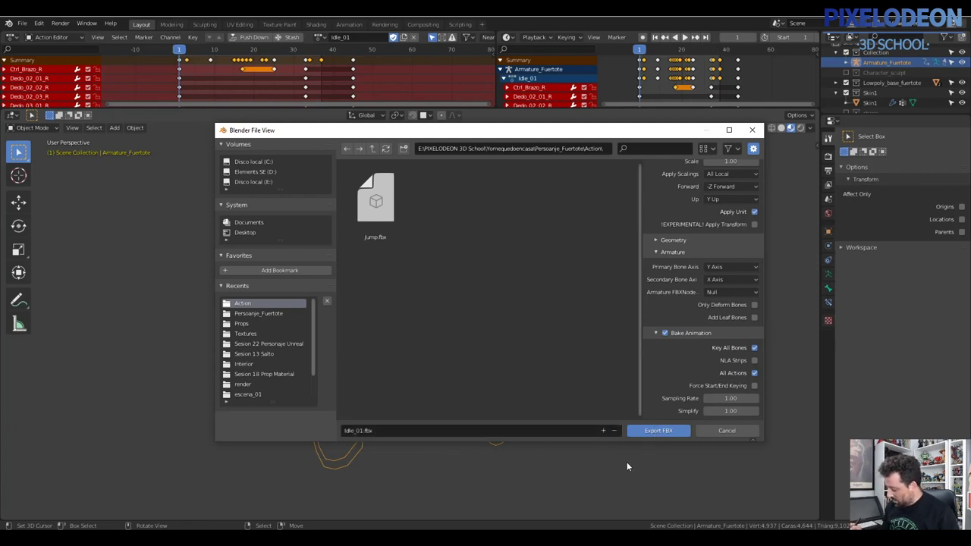
left_click(653, 430)
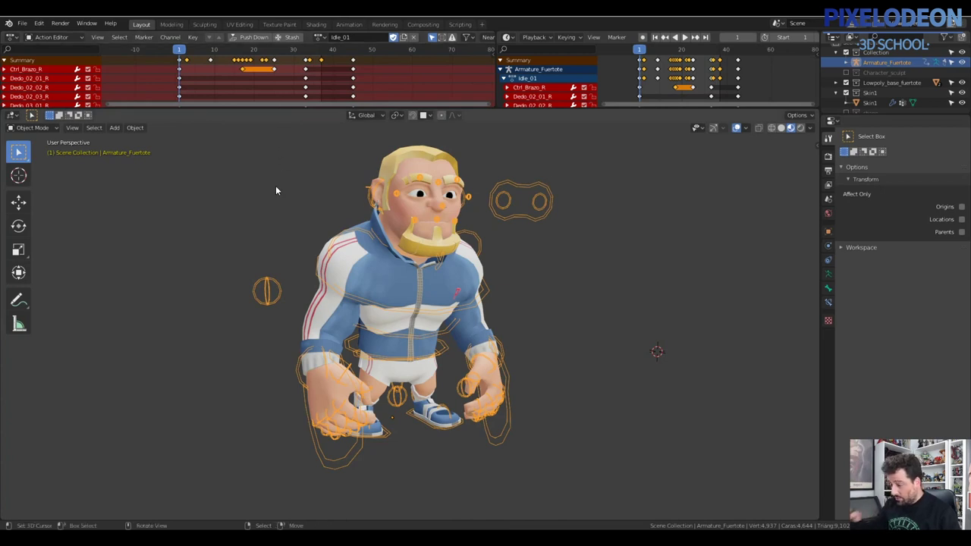
left_click(22, 23)
mouse_move(45, 54)
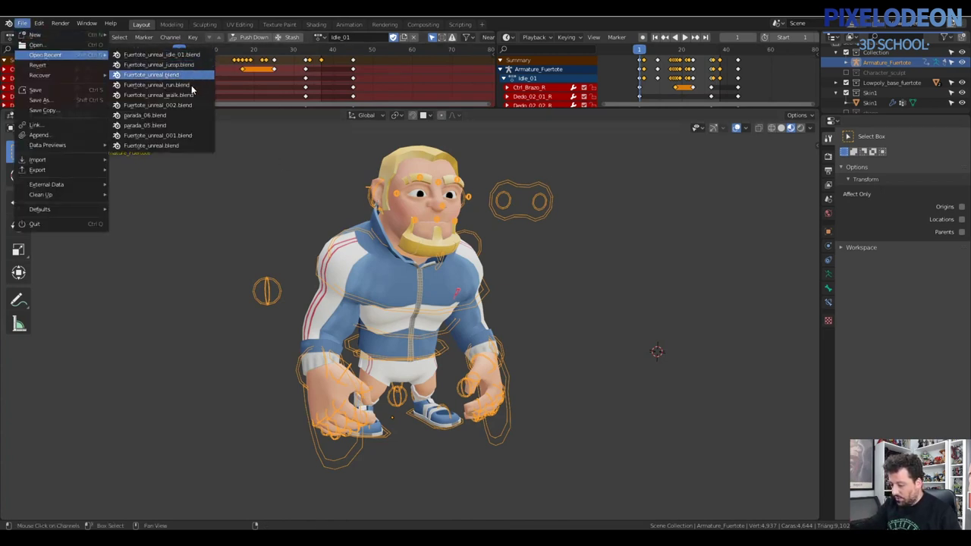
Step: Load the run version without saving and set up an FBX export with bake animation options
left_click(182, 85)
left_click(526, 286)
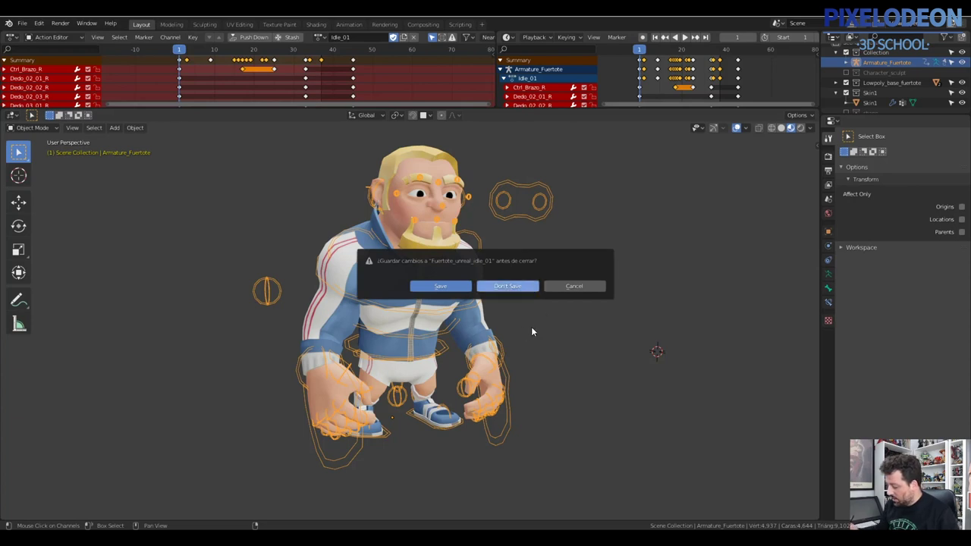
key("ctrl+s")
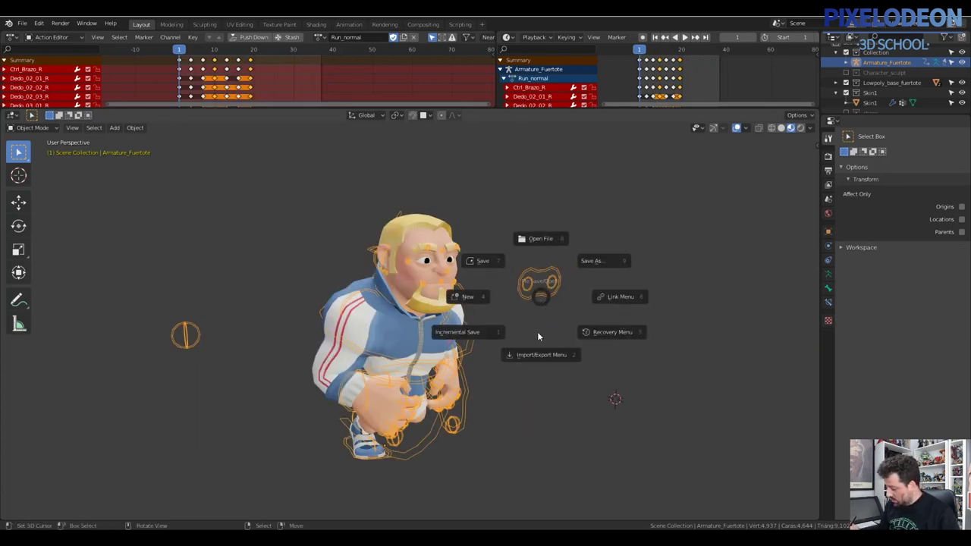
left_click(535, 354)
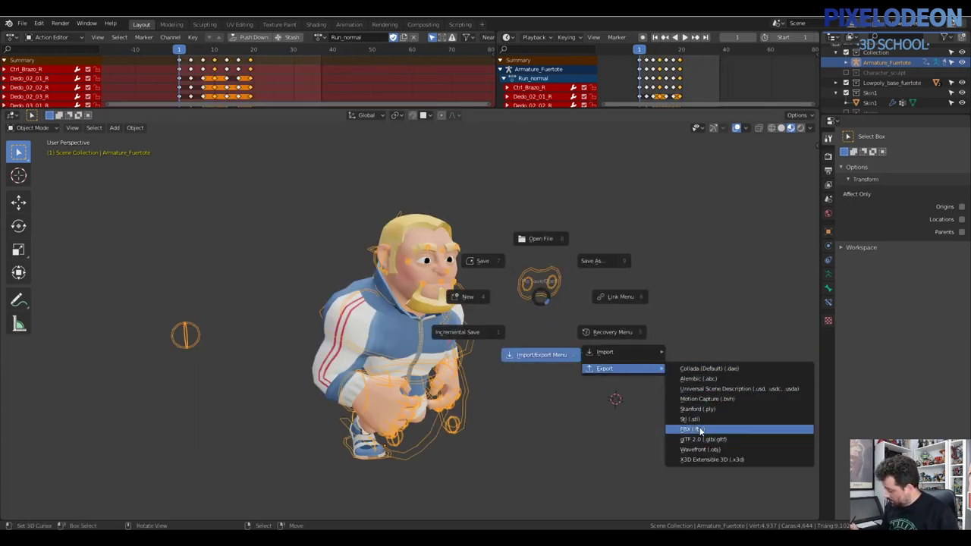
left_click(698, 429)
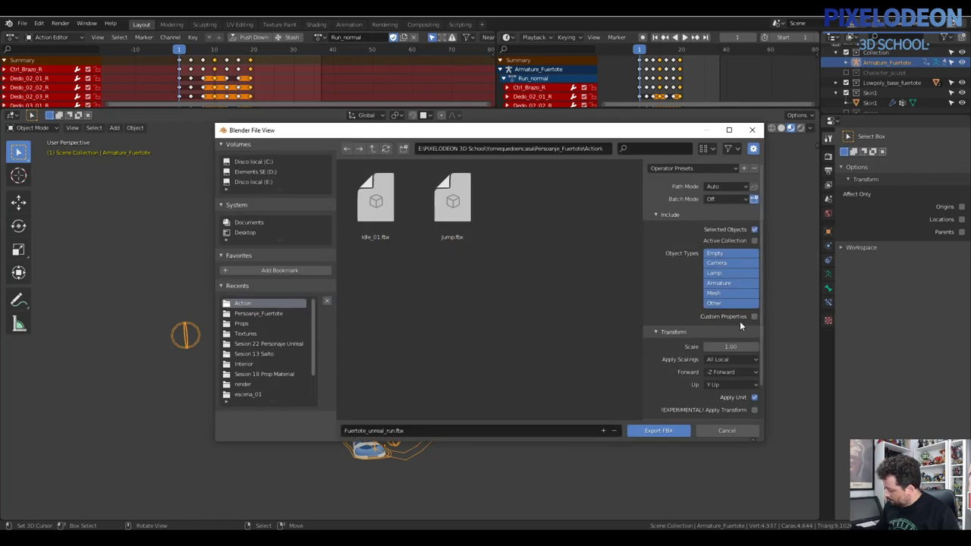
scroll(741, 325, "down", 2)
scroll(746, 364, "down", 2)
scroll(749, 394, "down", 2)
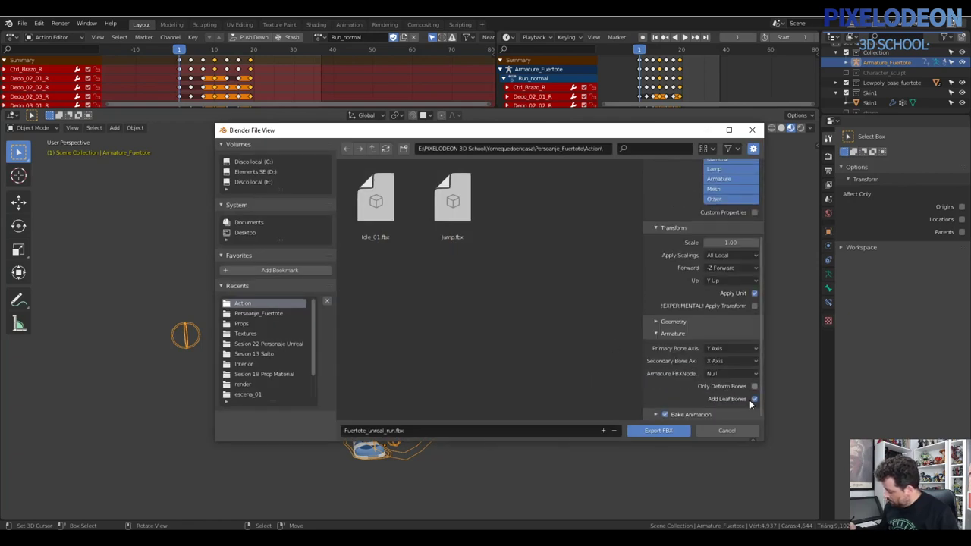
left_click(696, 416)
scroll(670, 407, "down", 4)
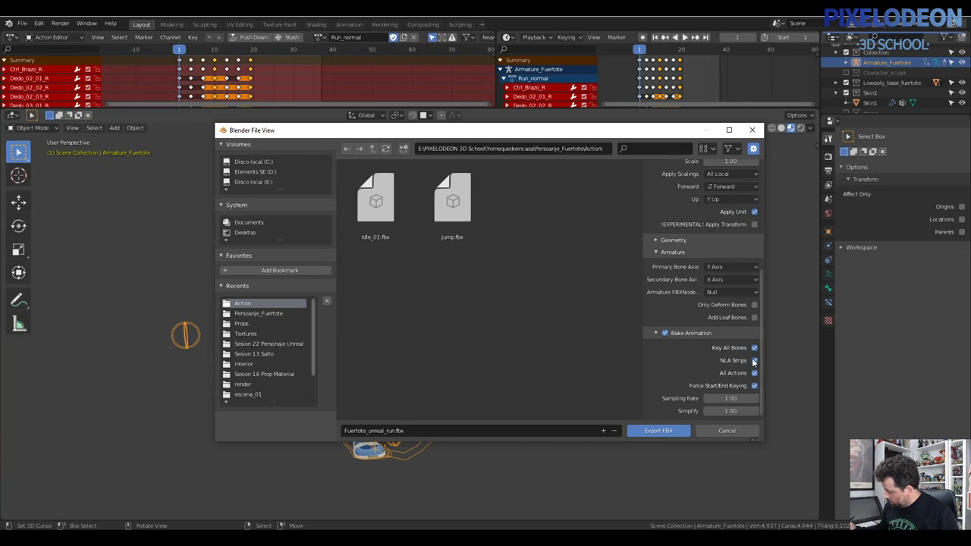
Step: Remove the Fuertote_unreal prefix to name it Run.fbx and export
left_click(390, 430)
left_click_drag(384, 430, 284, 453)
key("BackSpace")
type("Run")
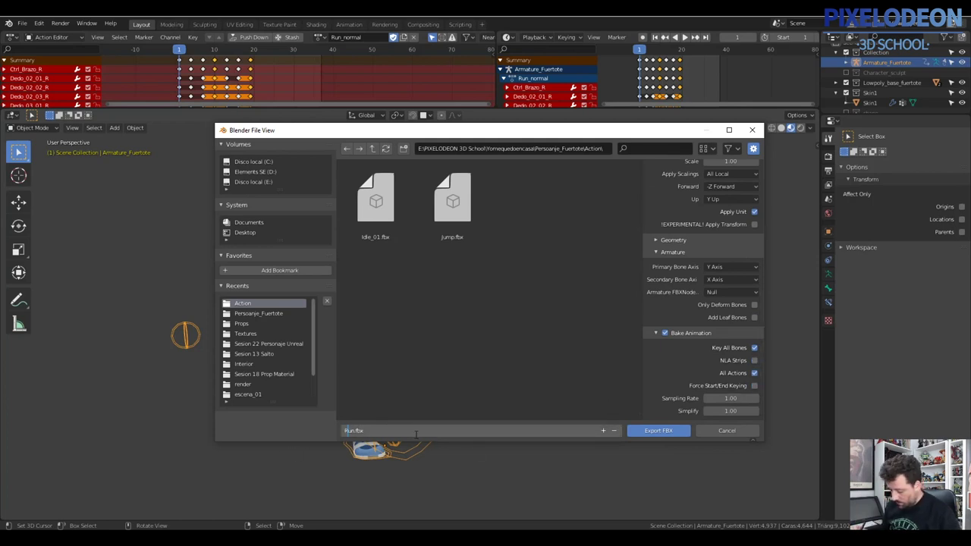
left_click(645, 430)
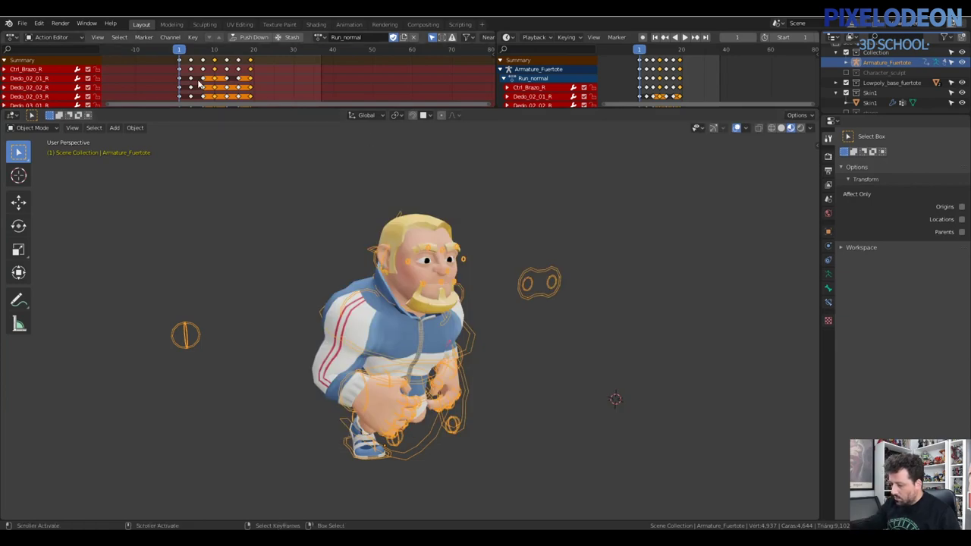
Step: Open the walk version of the character from recent files, discarding changes
left_click(21, 25)
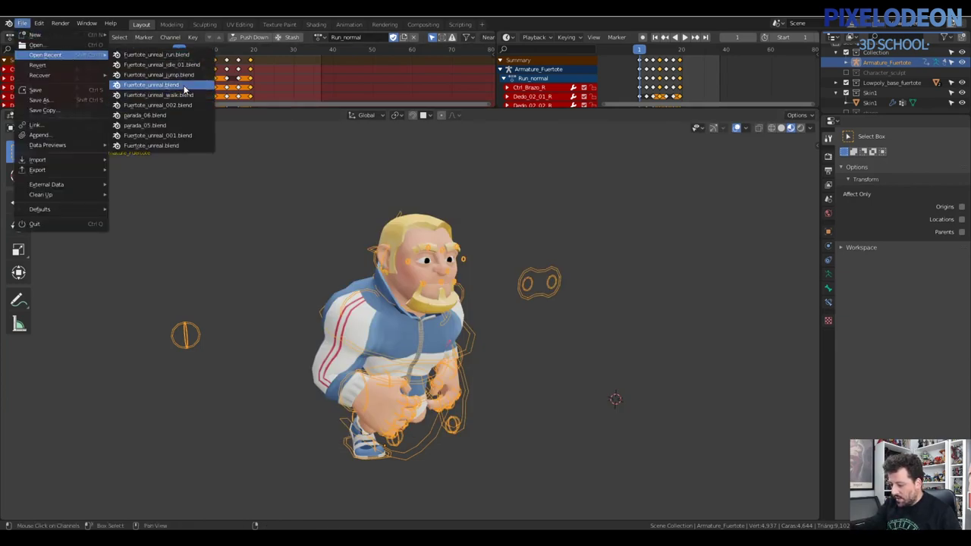
left_click(186, 93)
left_click(508, 287)
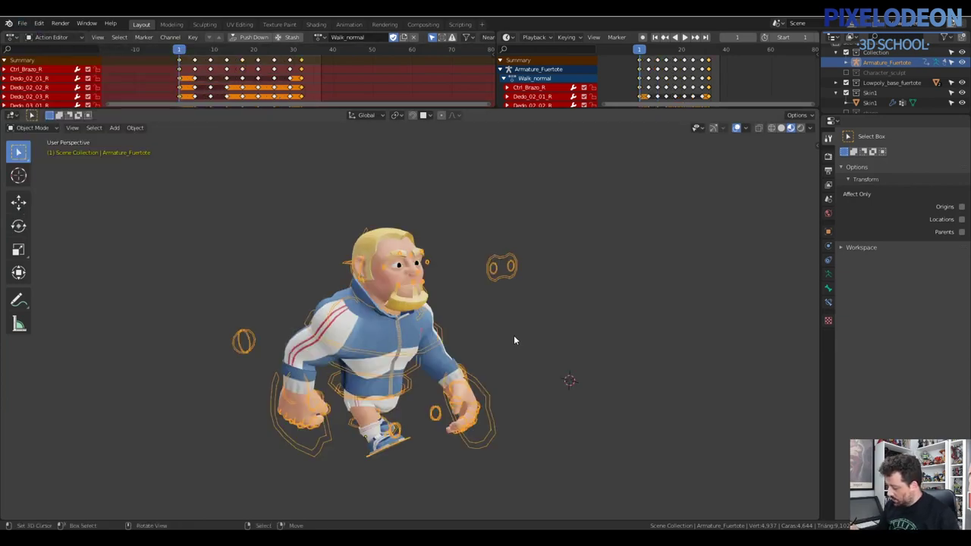
Step: Start an FBX export limited to selected objects, with armature and bake animation options expanded
key("ctrl+s")
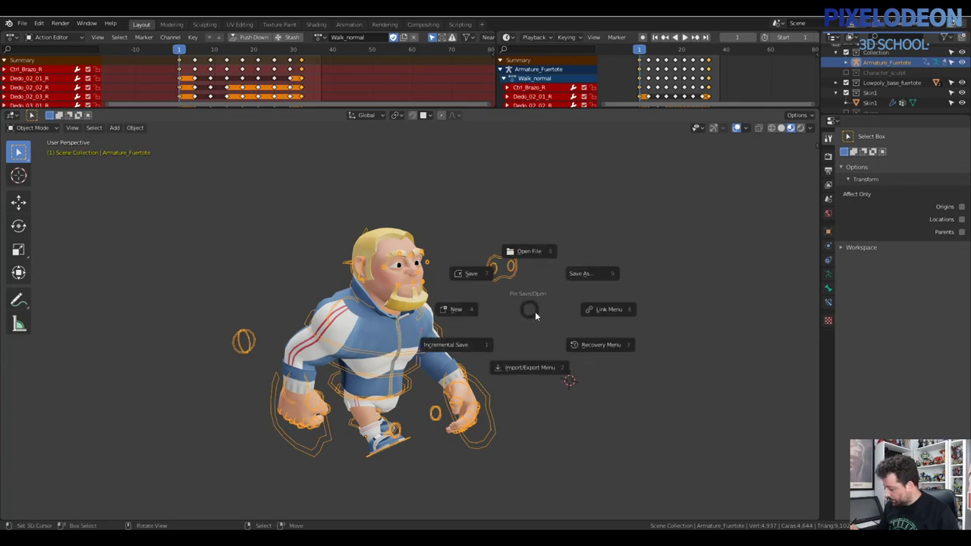
left_click(550, 371)
mouse_move(530, 367)
left_click(664, 434)
left_click(754, 229)
scroll(705, 319, "down", 2)
left_click(685, 403)
scroll(685, 403, "down", 4)
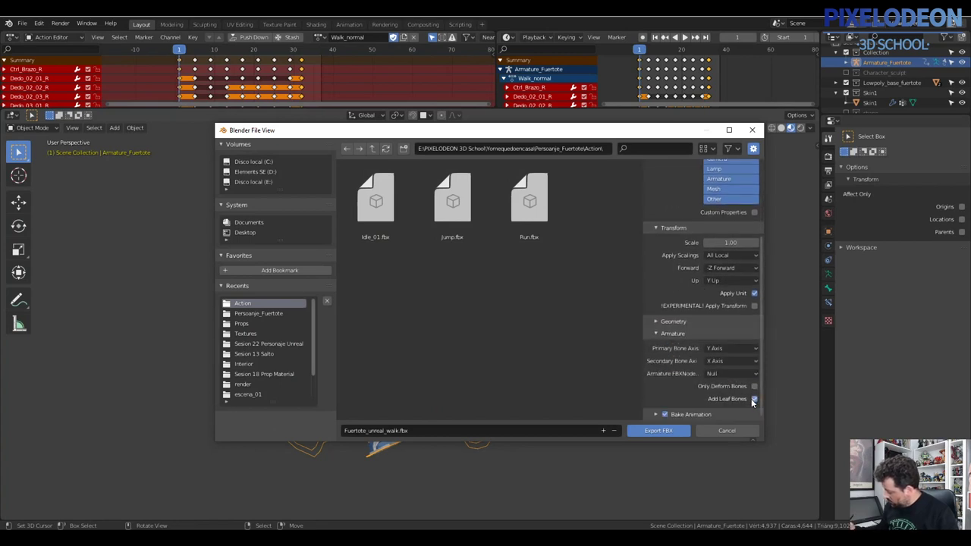
left_click(686, 415)
scroll(690, 417, "down", 3)
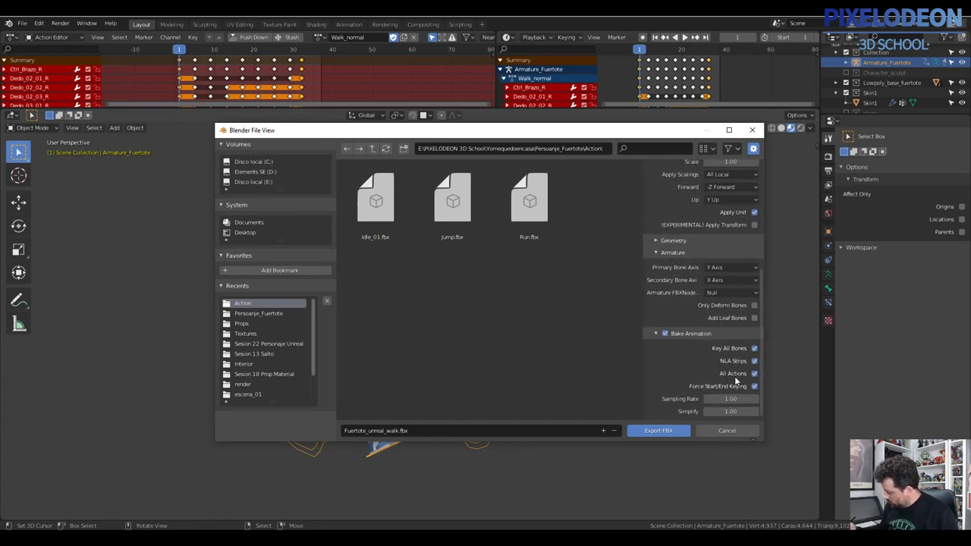
Step: Rename the export to Walk.fbx and export it to the Action folder
left_click(402, 430)
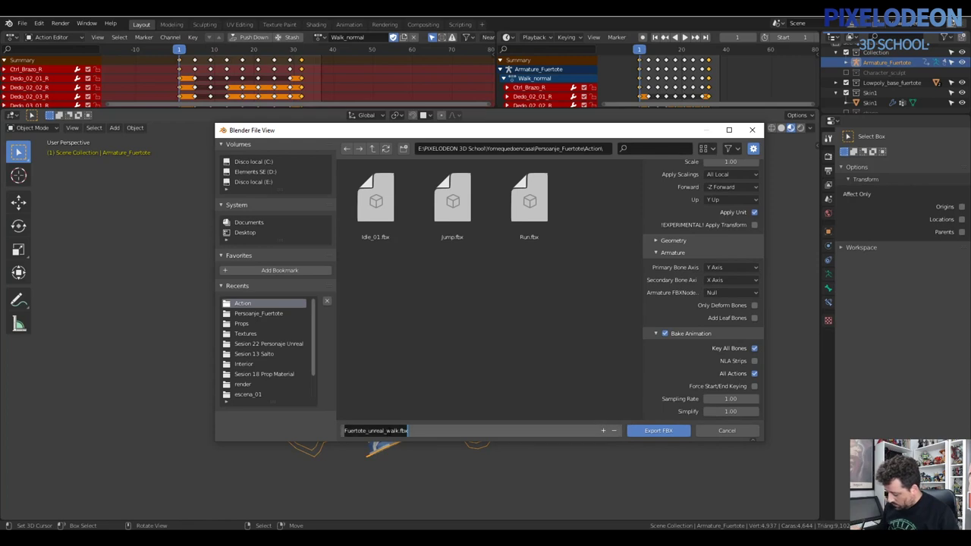
left_click_drag(345, 430, 402, 430)
type("W")
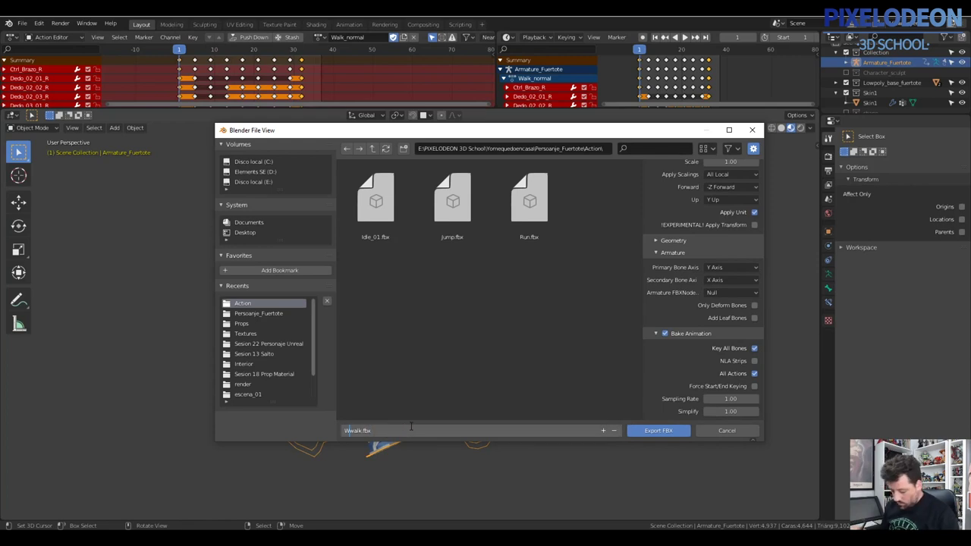
left_click(662, 431)
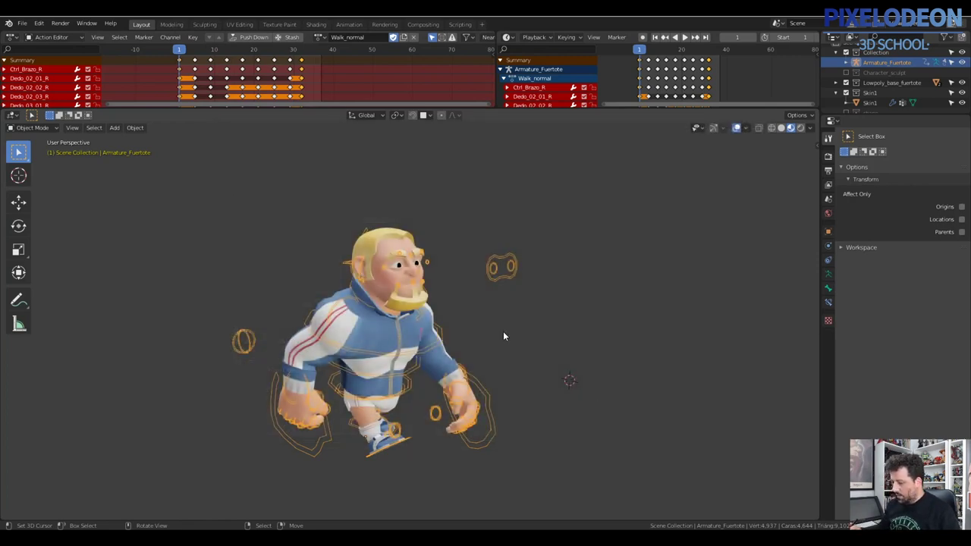
middle_click_drag(466, 310, 389, 347)
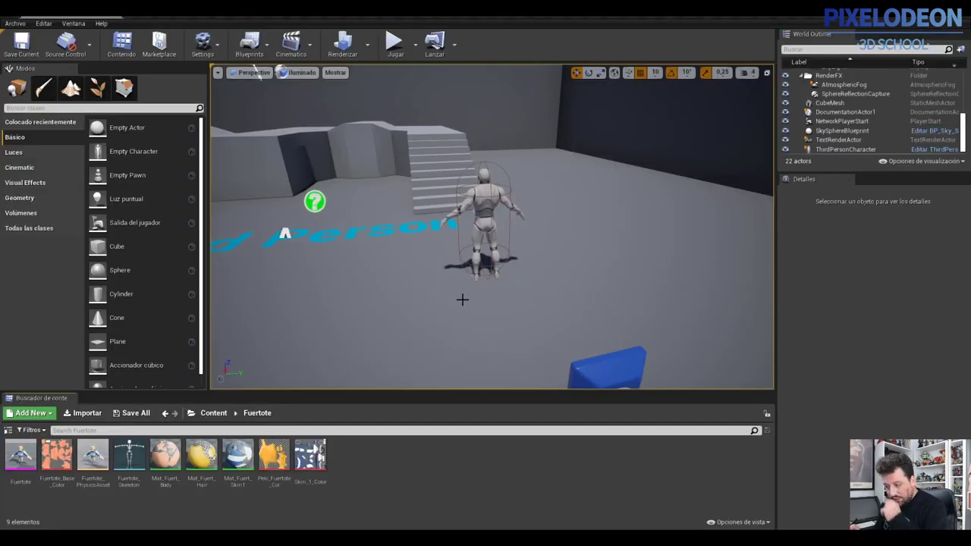
Step: Create a folder named Animation inside Fuertote, open it, and start an import there
right_click(380, 461)
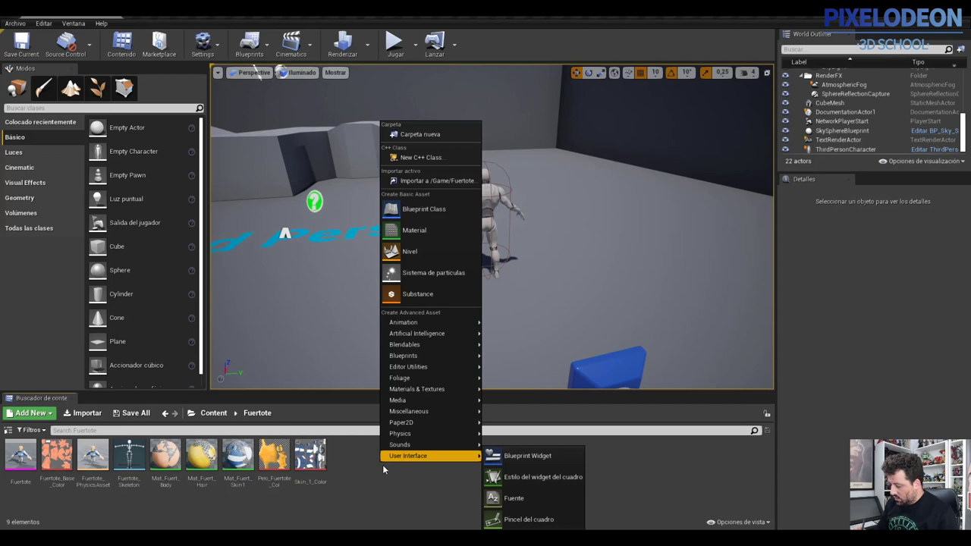
left_click(418, 133)
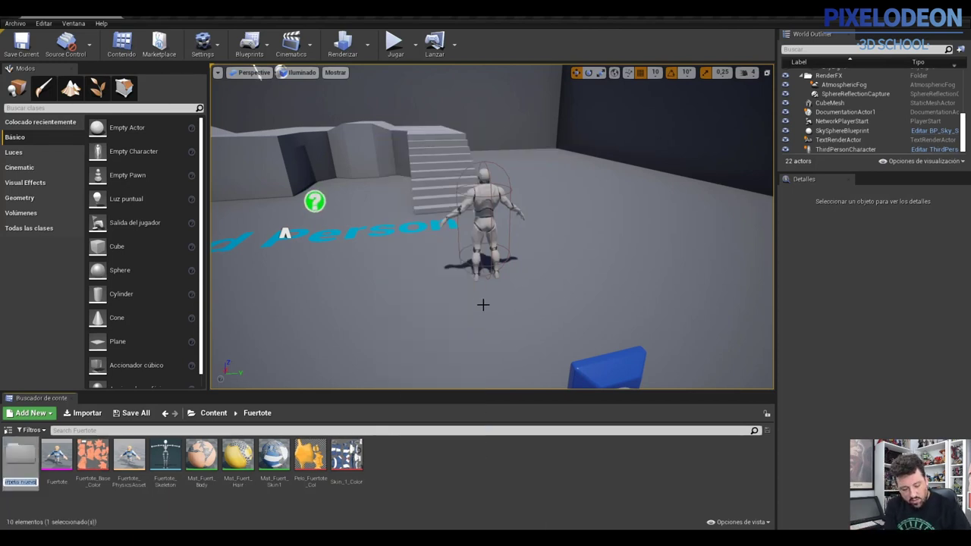
type("Animation")
key("Return")
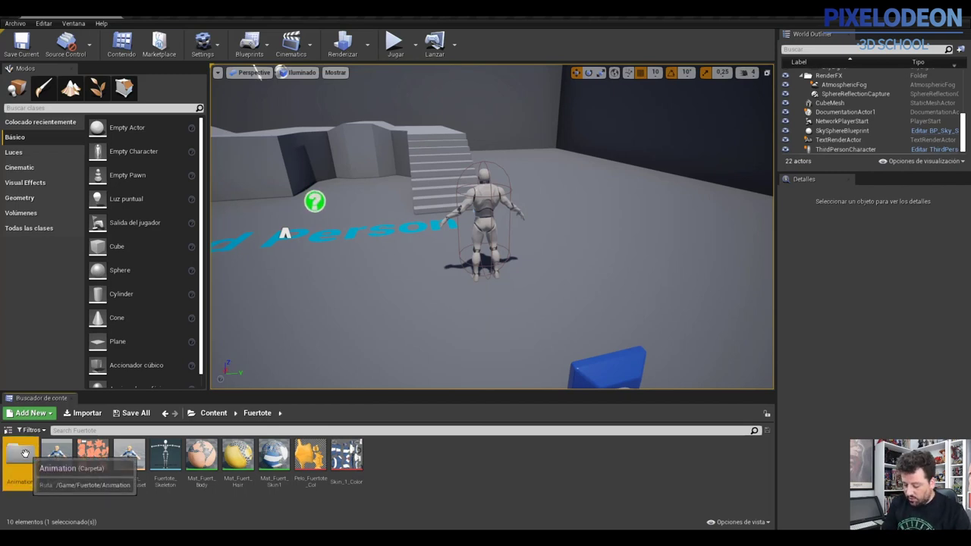
double_click(25, 454)
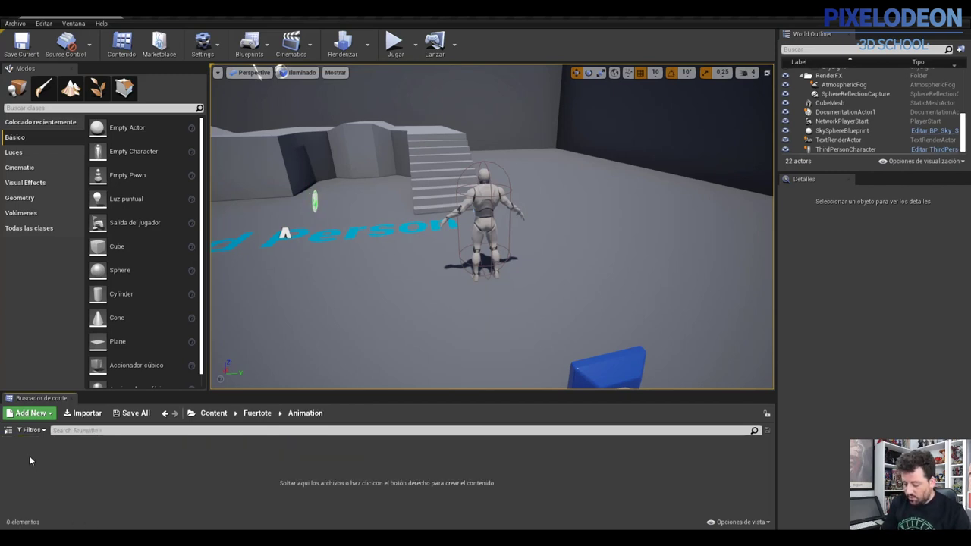
right_click(389, 473)
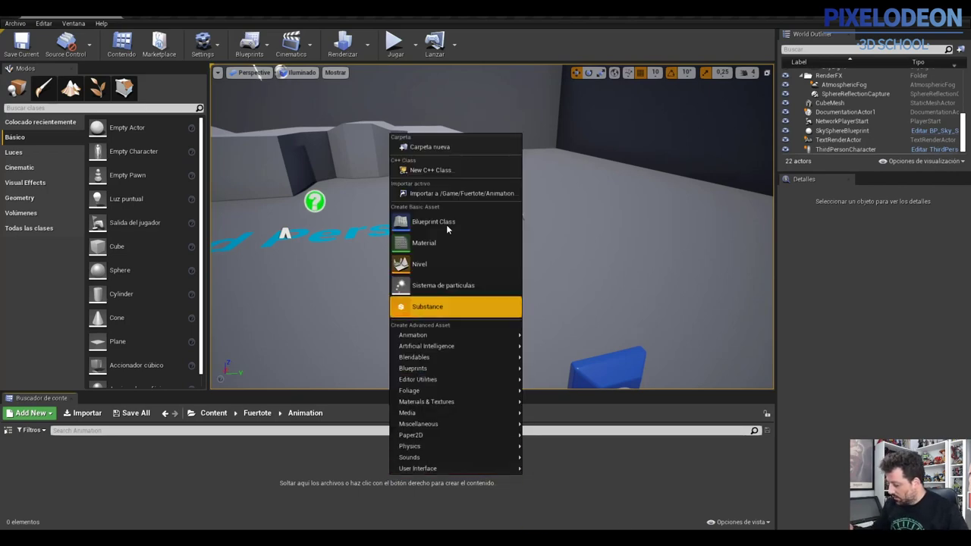
left_click(462, 193)
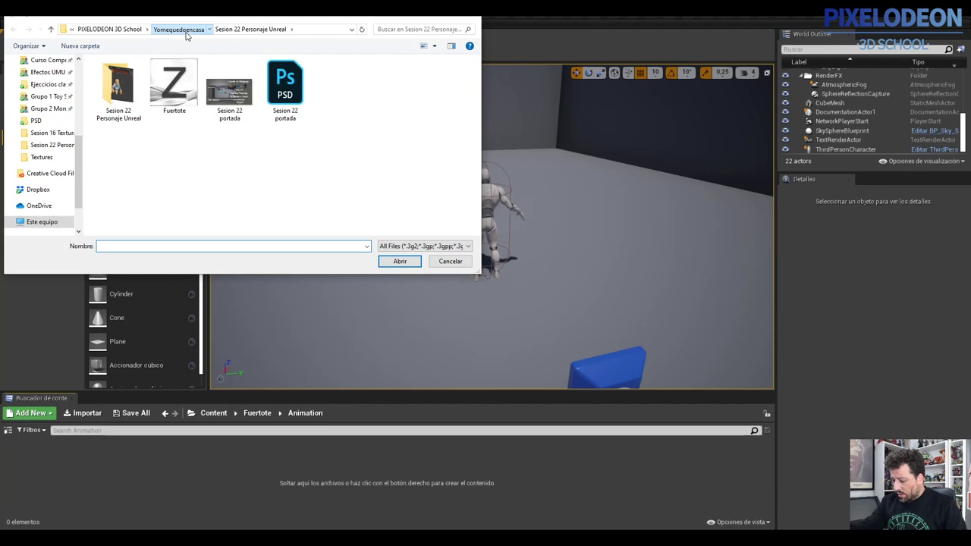
Step: Pick the Idle_01, Jump, Run and Walk FBX files from the Fuertote Action folder
left_click(184, 29)
left_click_drag(478, 148, 478, 72)
left_click(277, 129)
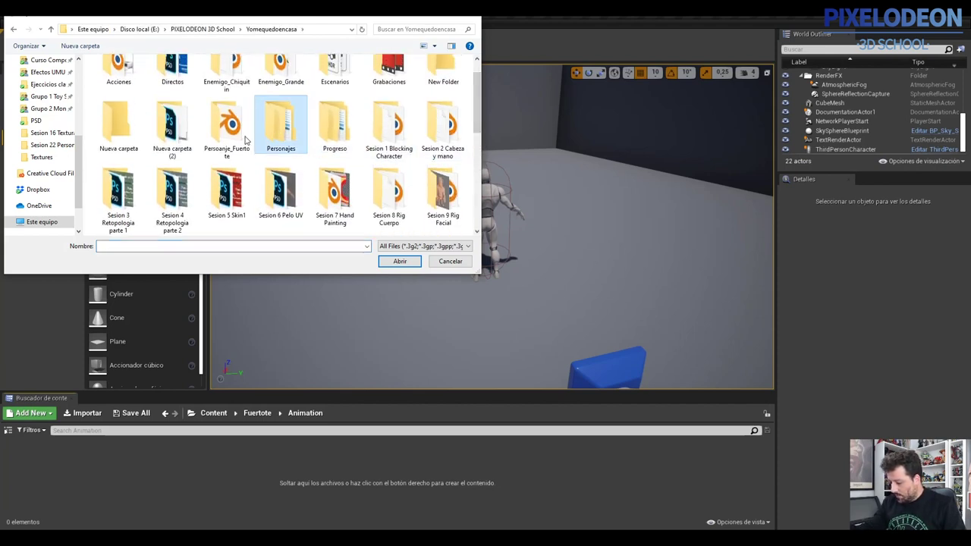
double_click(233, 127)
double_click(121, 78)
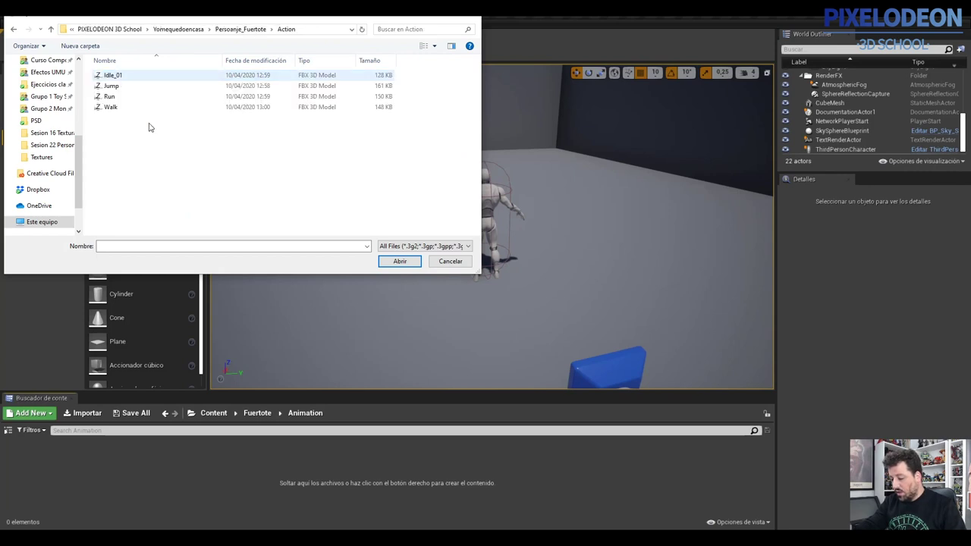
left_click(112, 76)
left_click(110, 107, "shift")
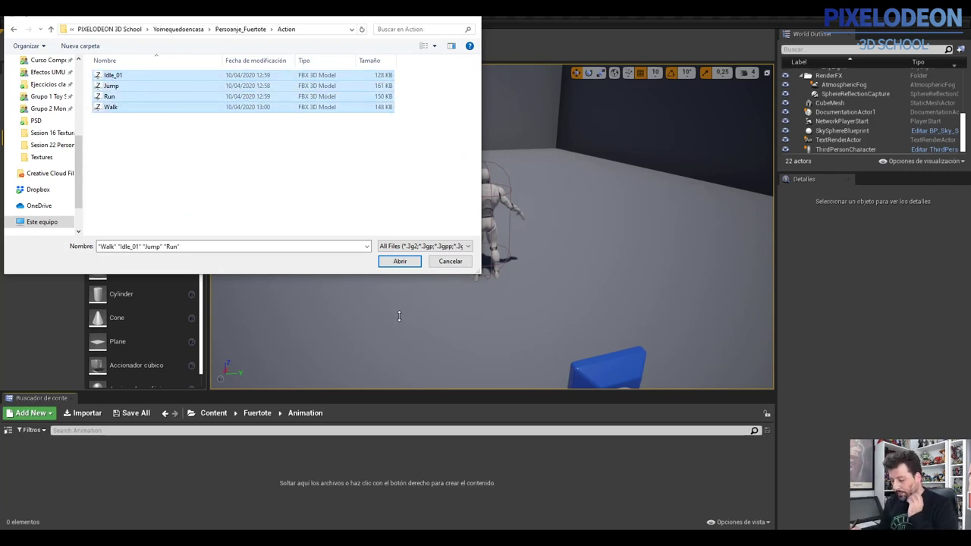
left_click(404, 261)
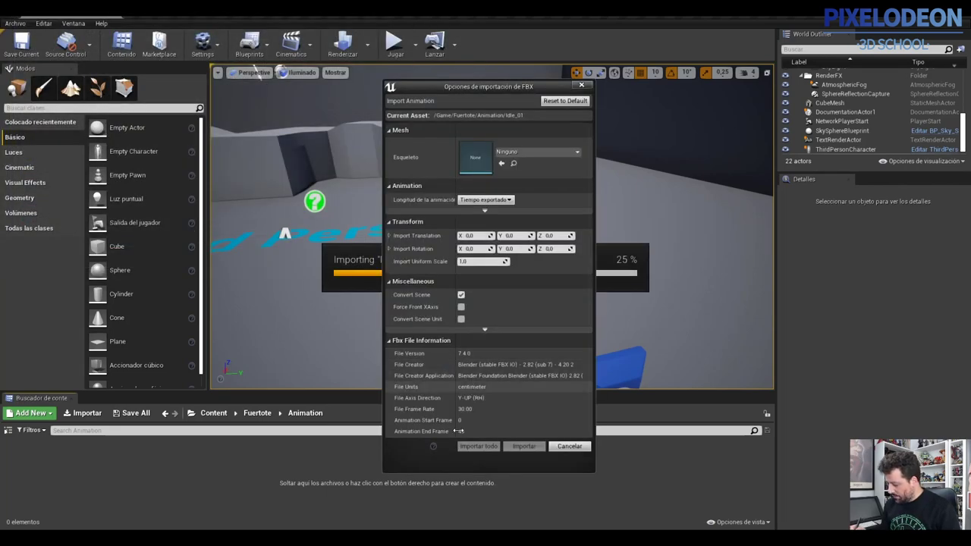
Step: Import all four animations onto Fuertote_Skeleton and open Walk for preview
left_click(574, 153)
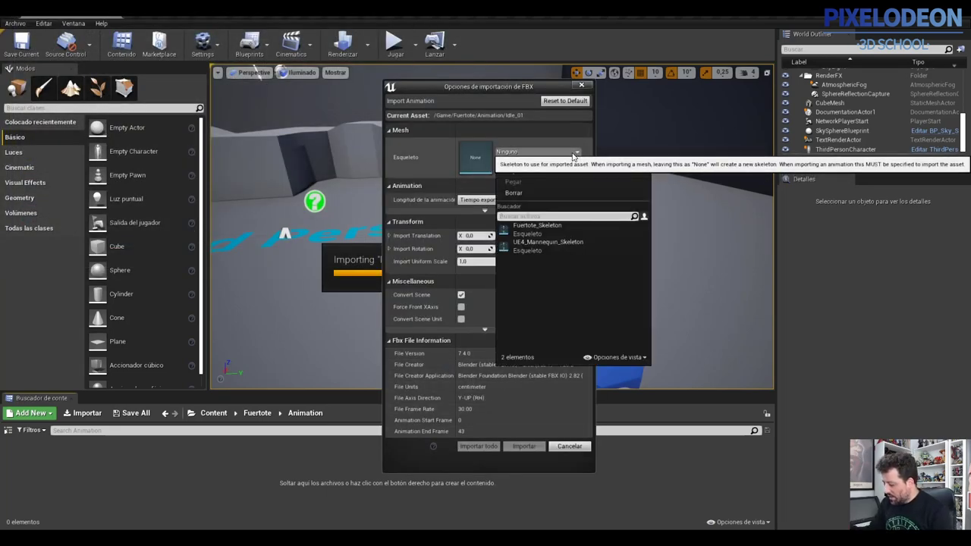
left_click(537, 229)
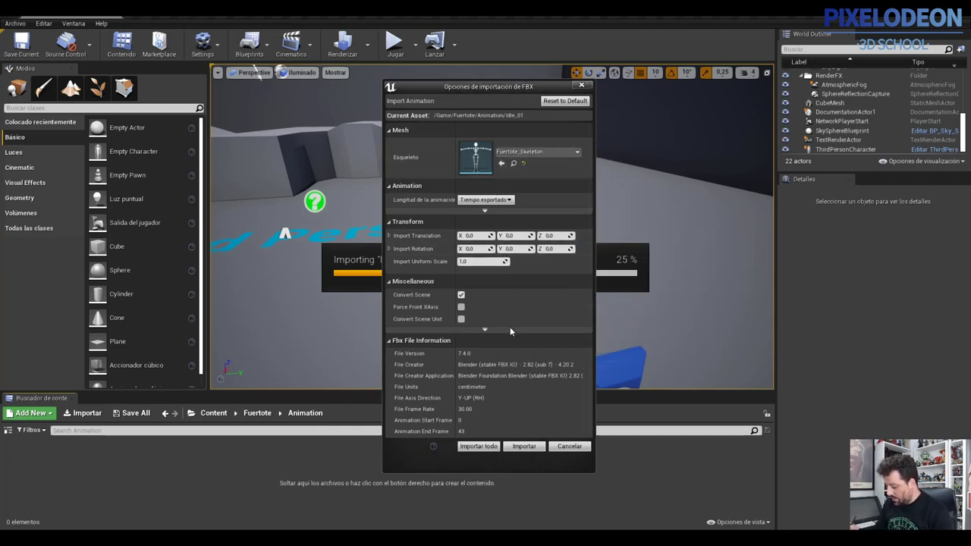
left_click(488, 449)
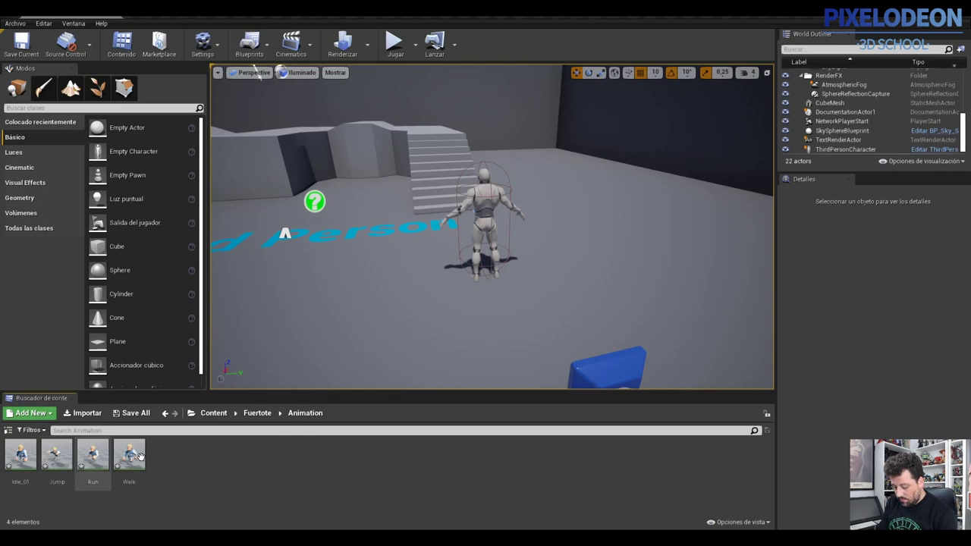
double_click(131, 455)
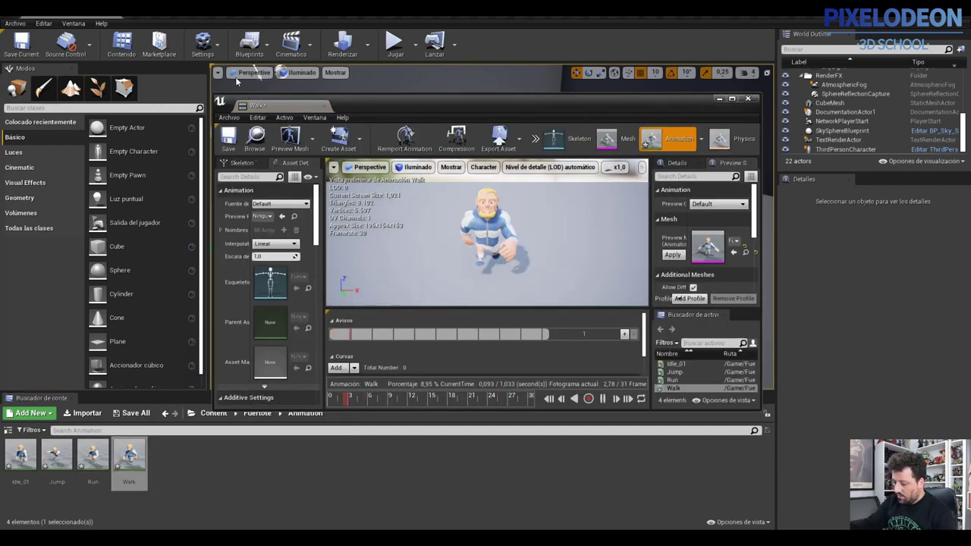
double_click(243, 101)
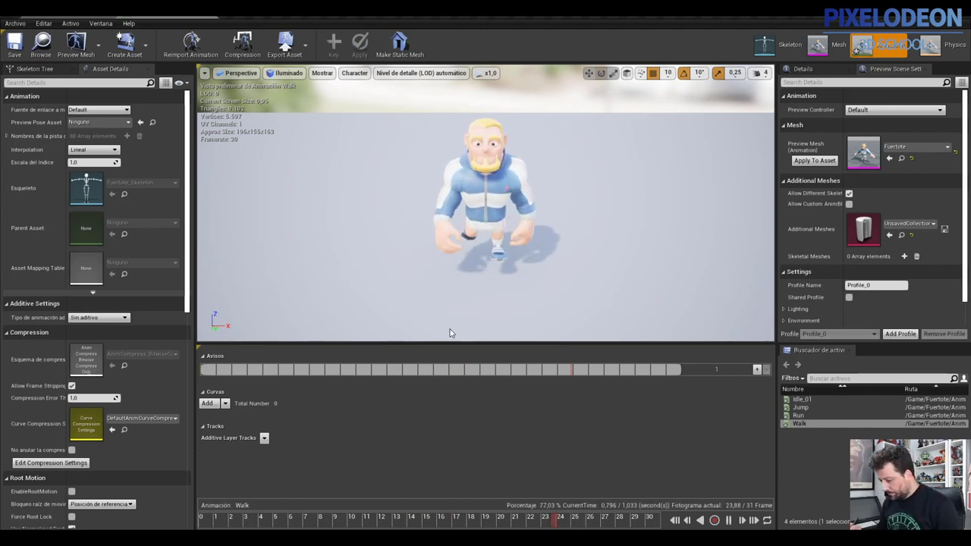
left_click(798, 415)
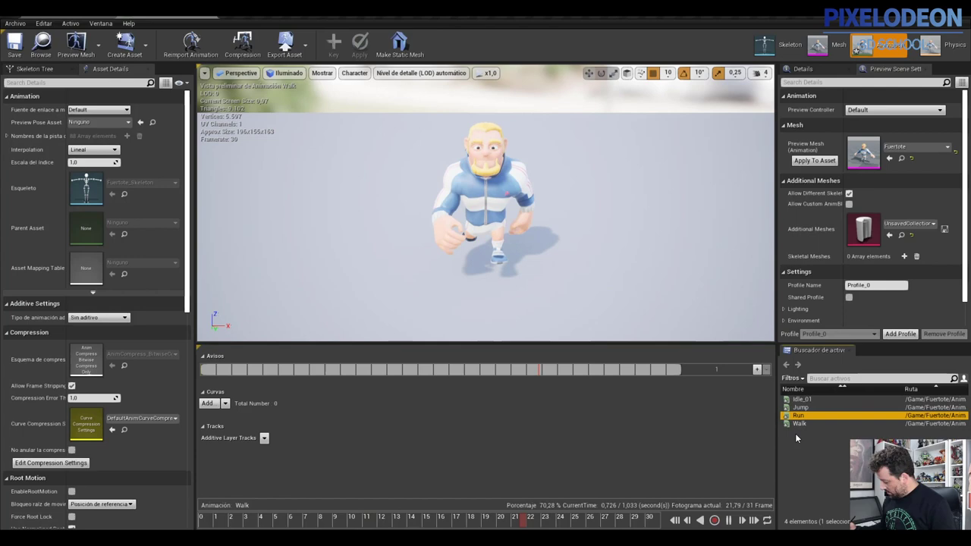
double_click(797, 416)
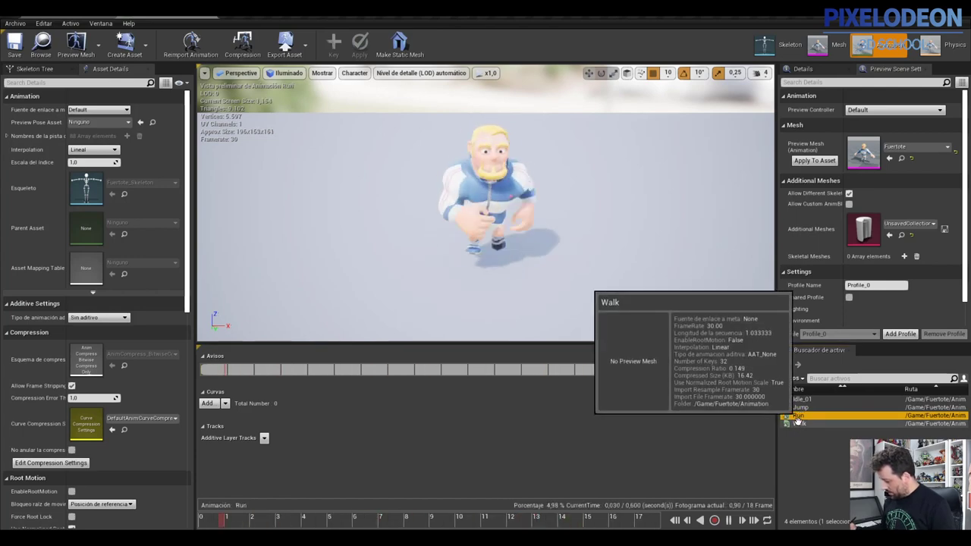
left_click(804, 408)
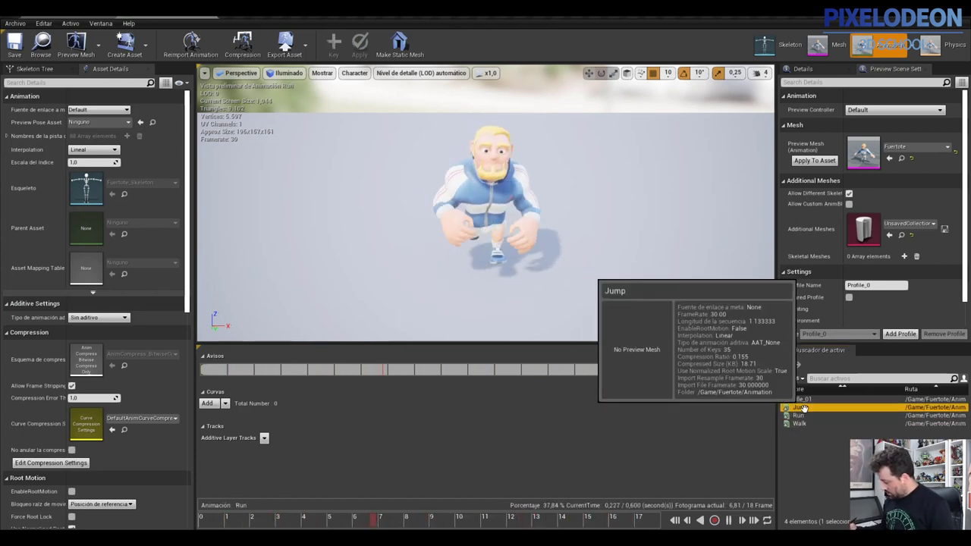
double_click(804, 408)
left_click(808, 399)
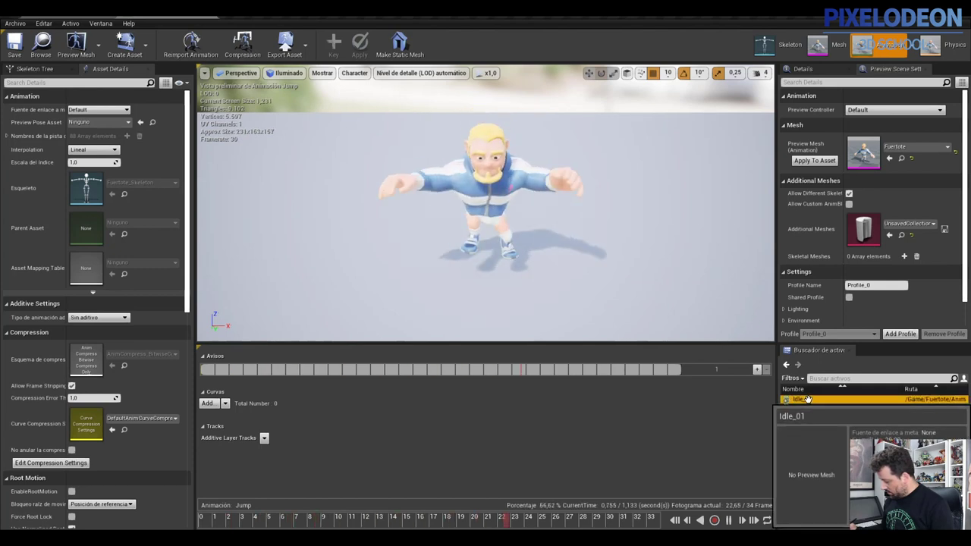
double_click(808, 399)
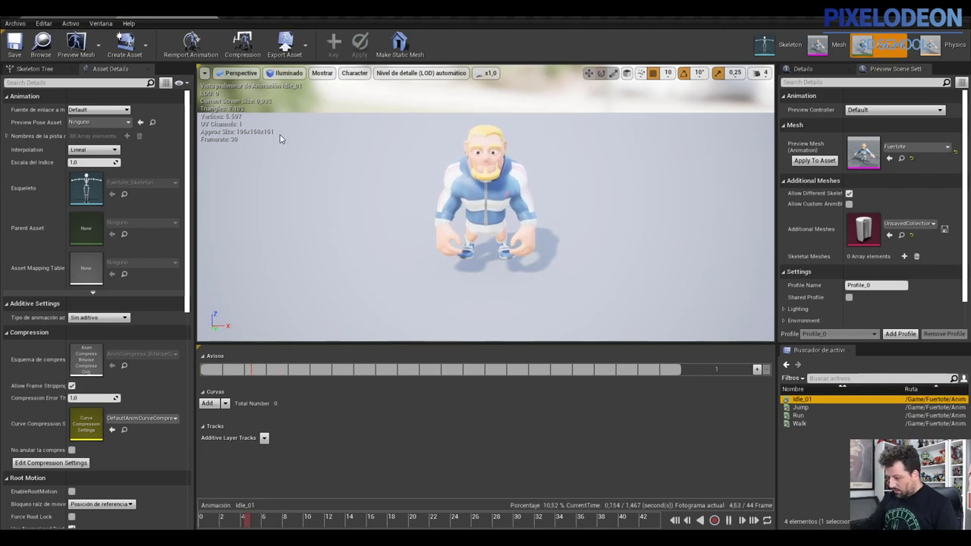
left_click(228, 8)
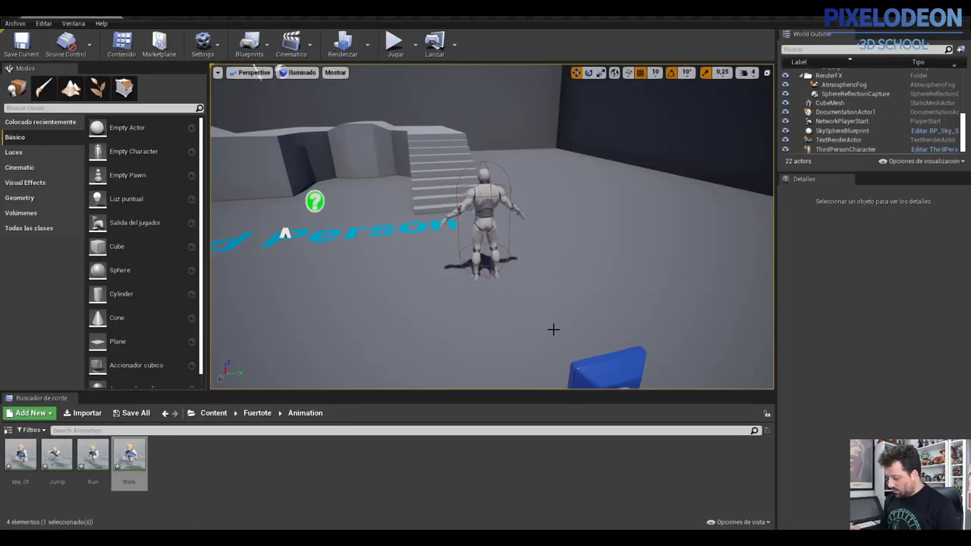
left_click(307, 468)
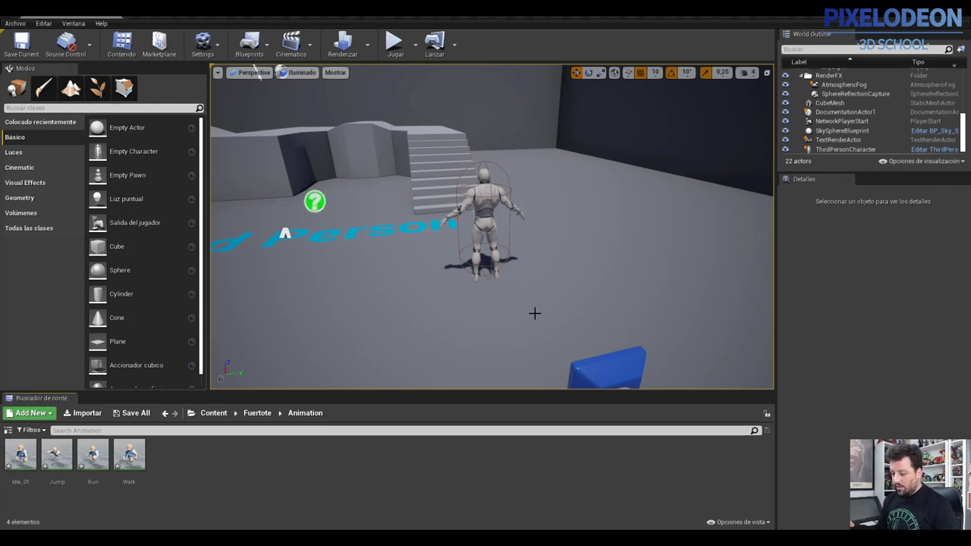
left_click(15, 22)
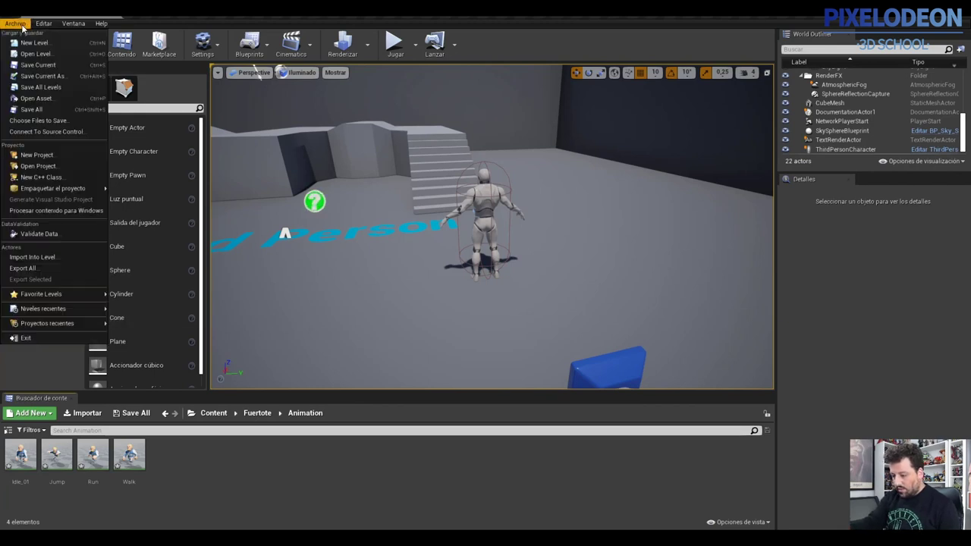
Step: Save all unsaved assets, then return to the Fuertote folder
left_click(69, 111)
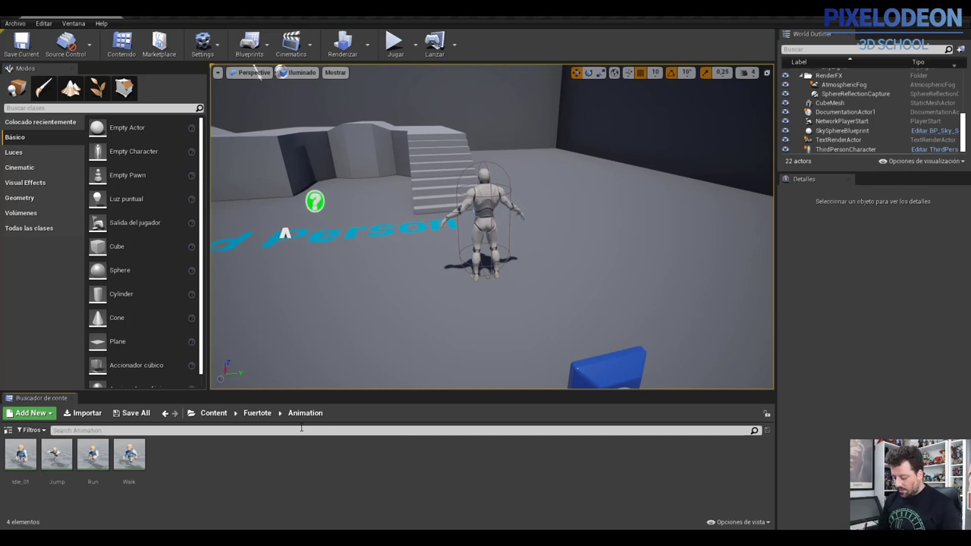
left_click(257, 412)
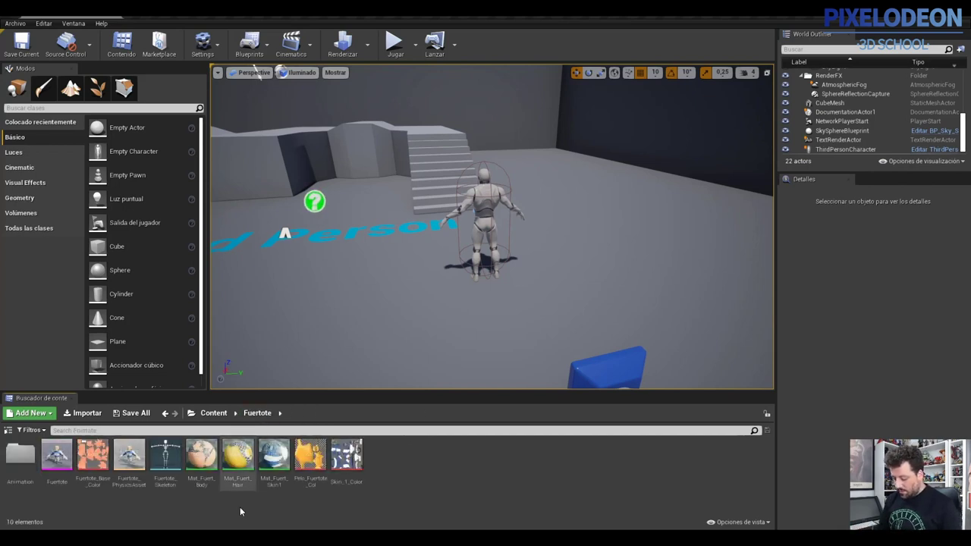
Step: Select the ThirdPersonCharacter mannequin in the level to show its Details and animation settings
left_click(479, 227)
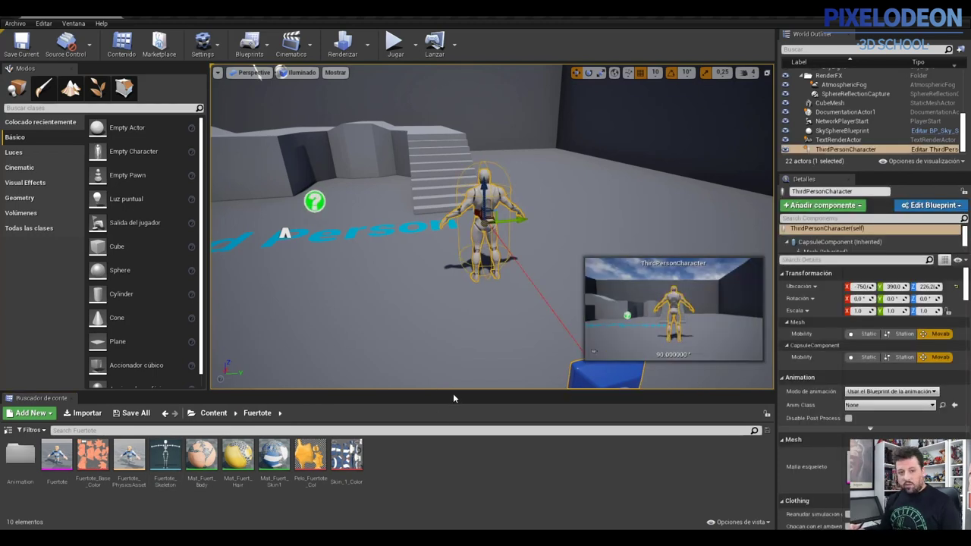